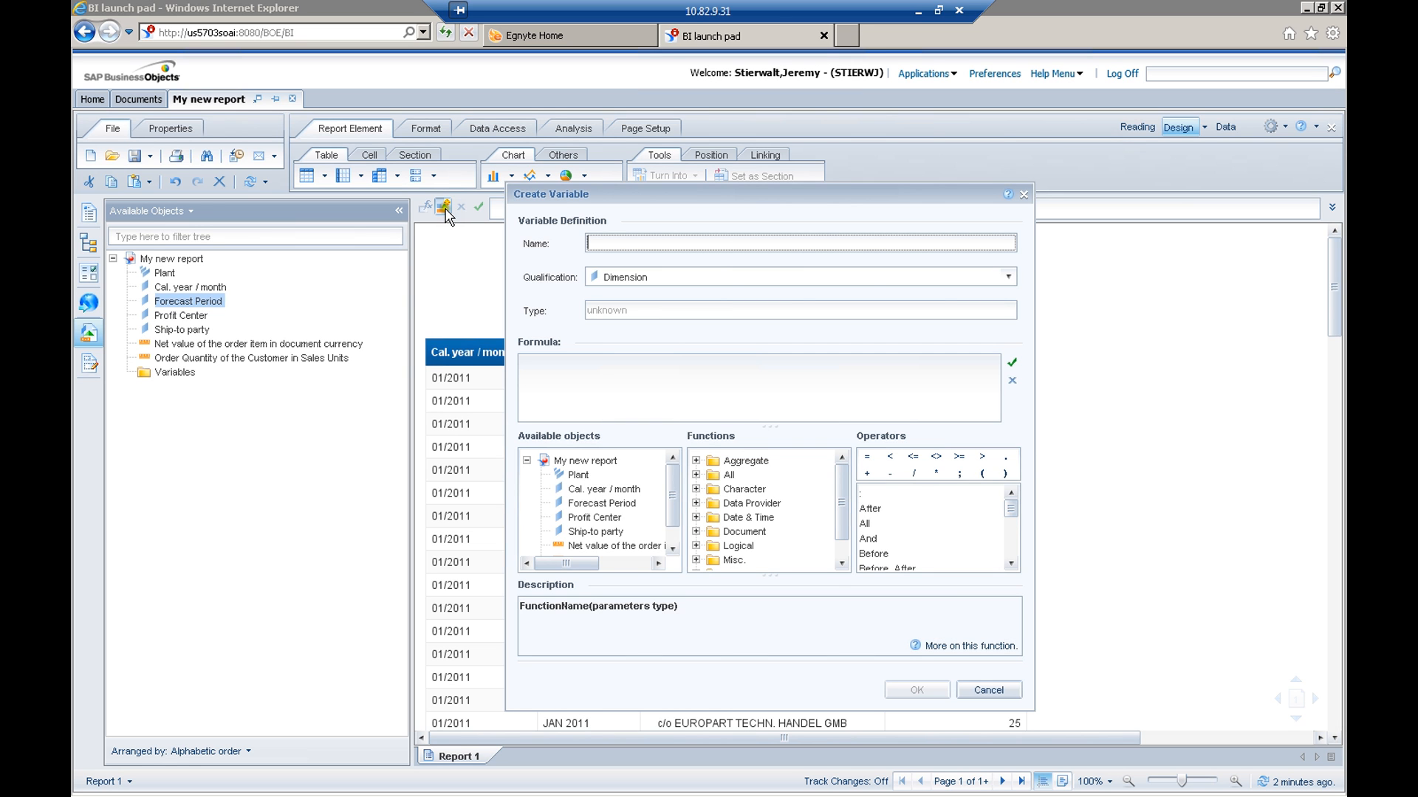
# Name the new variable "Test Variable" and qualify it as a Dimension
pyautogui.click(602, 246)
pyautogui.click(611, 246)
pyautogui.write('Test')
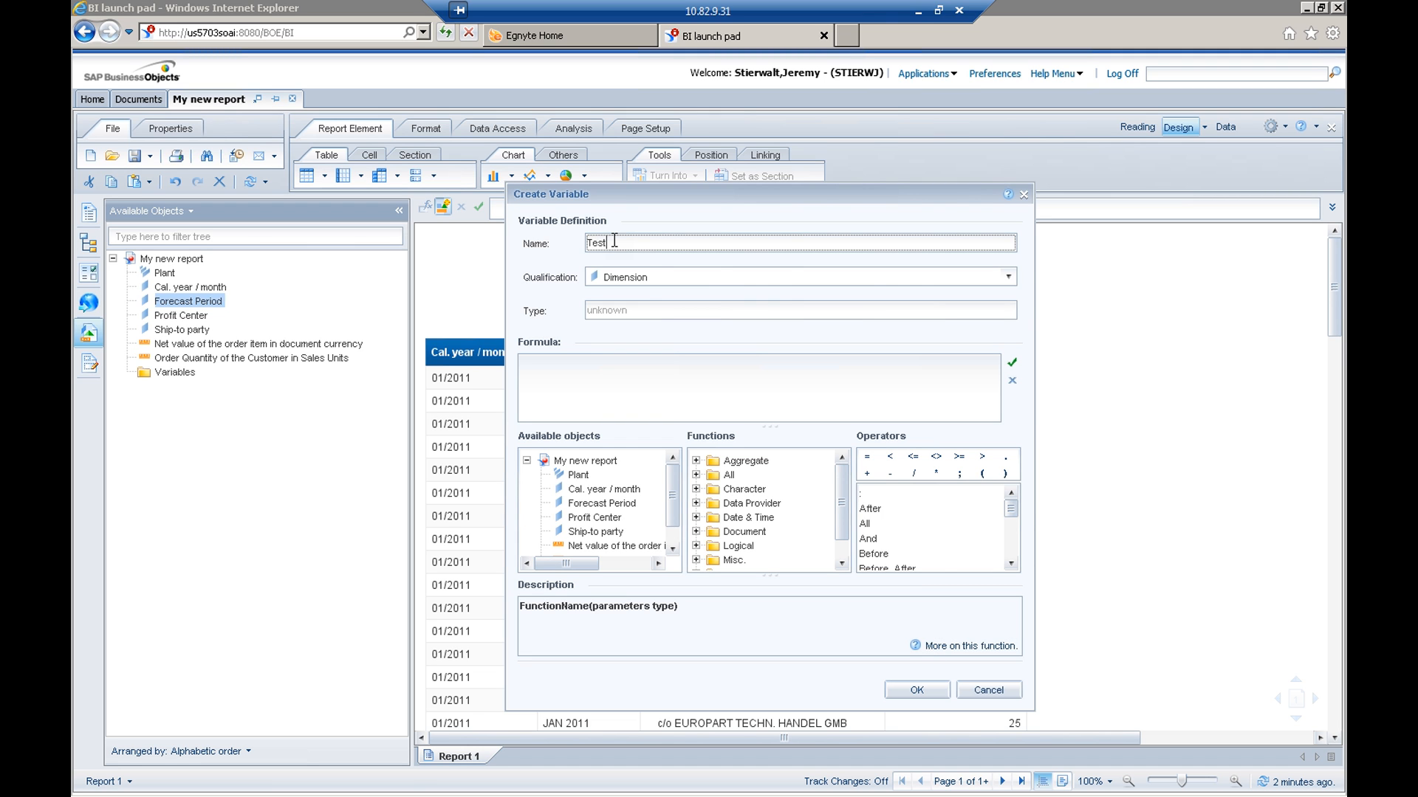
pyautogui.write(' Varialble')
pyautogui.click(1008, 277)
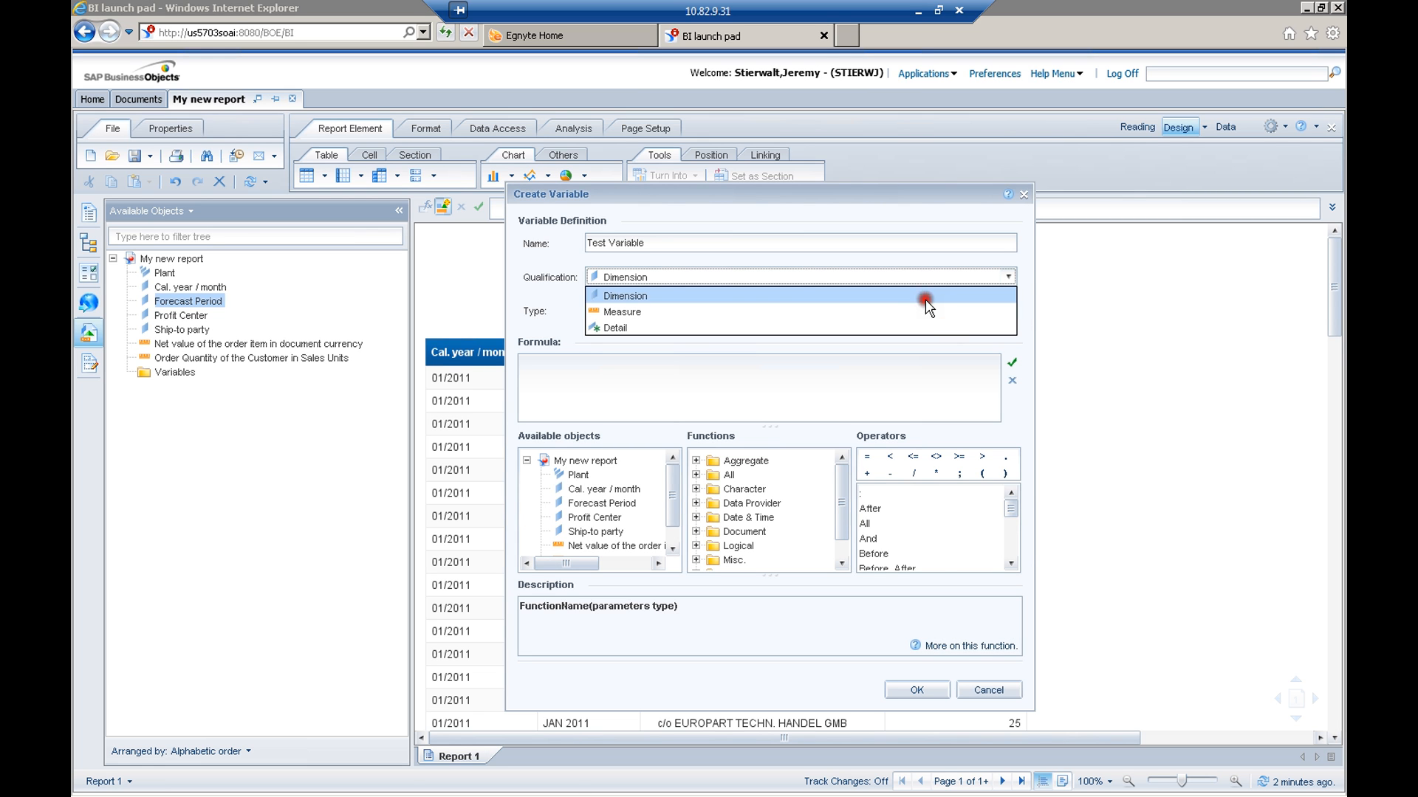
pyautogui.click(925, 297)
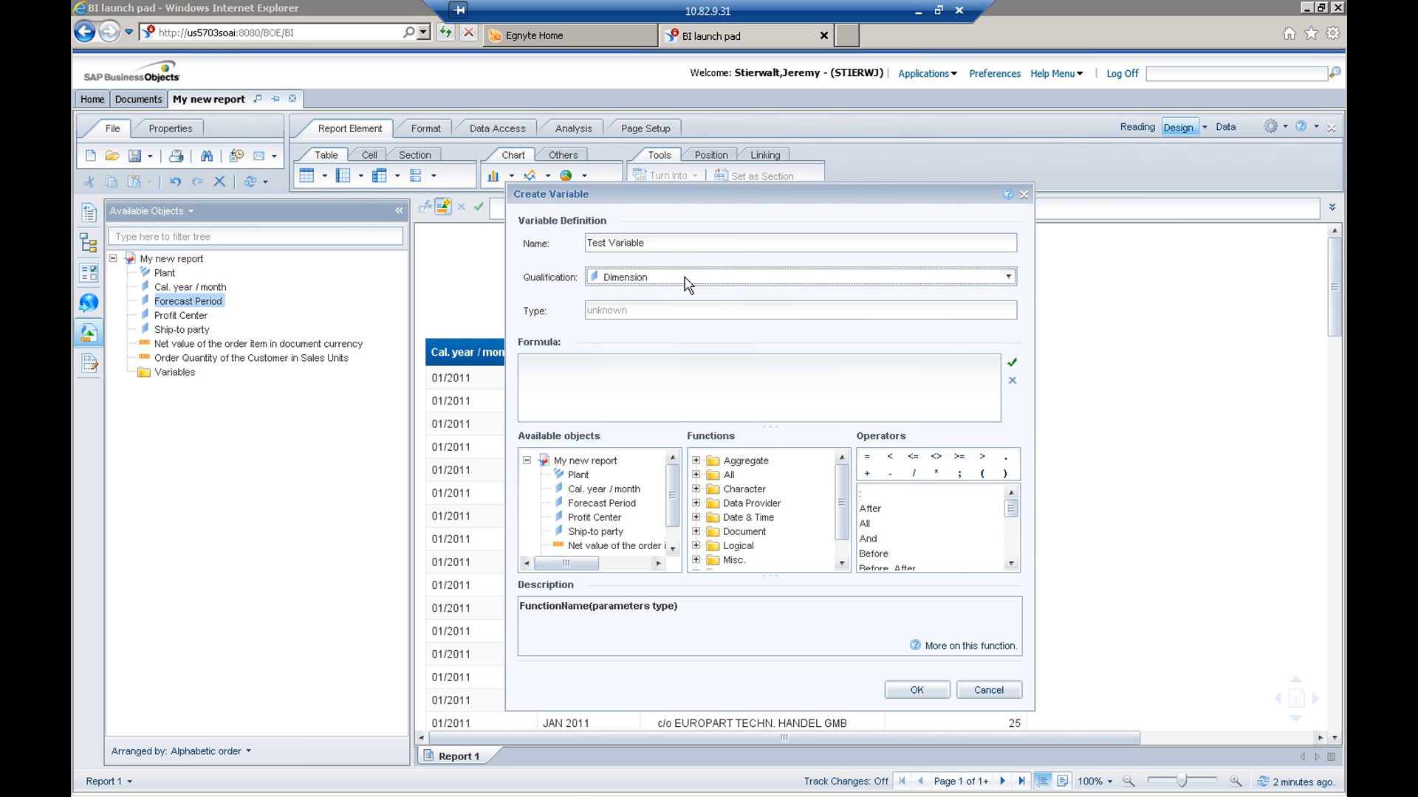
# Insert the Plant object into the variable's empty formula
pyautogui.click(577, 374)
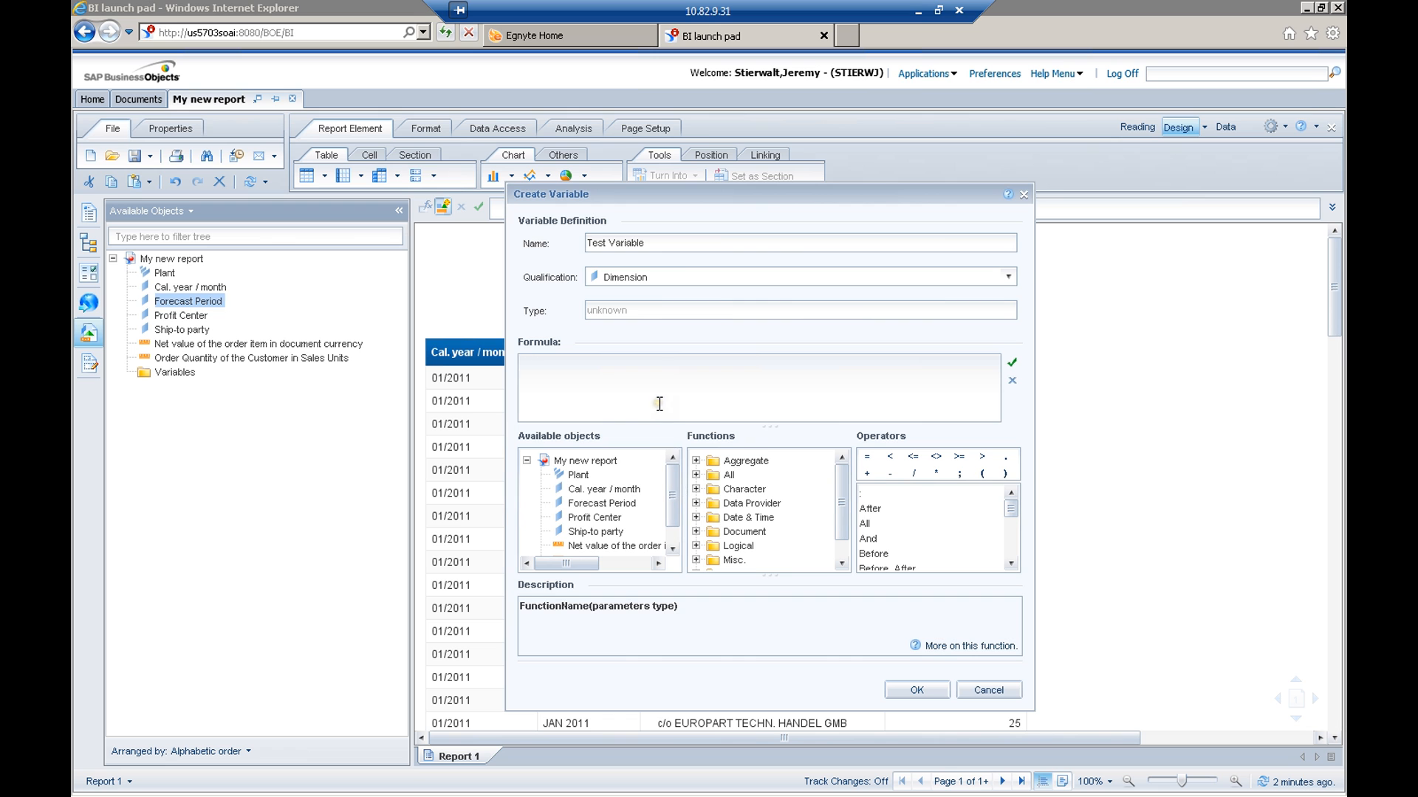
pyautogui.moveTo(673, 484); pyautogui.dragTo(676, 503)
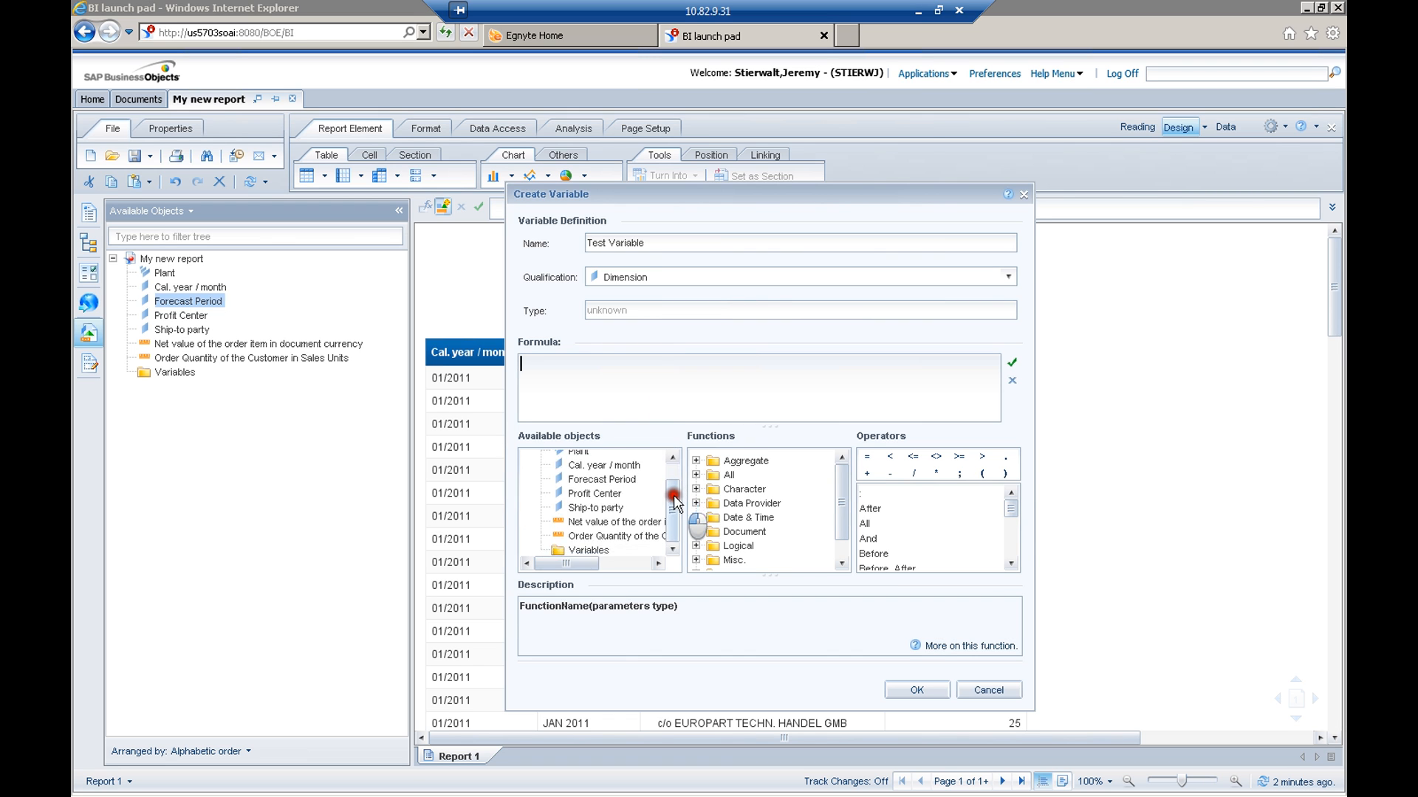
pyautogui.moveTo(676, 504); pyautogui.dragTo(677, 496)
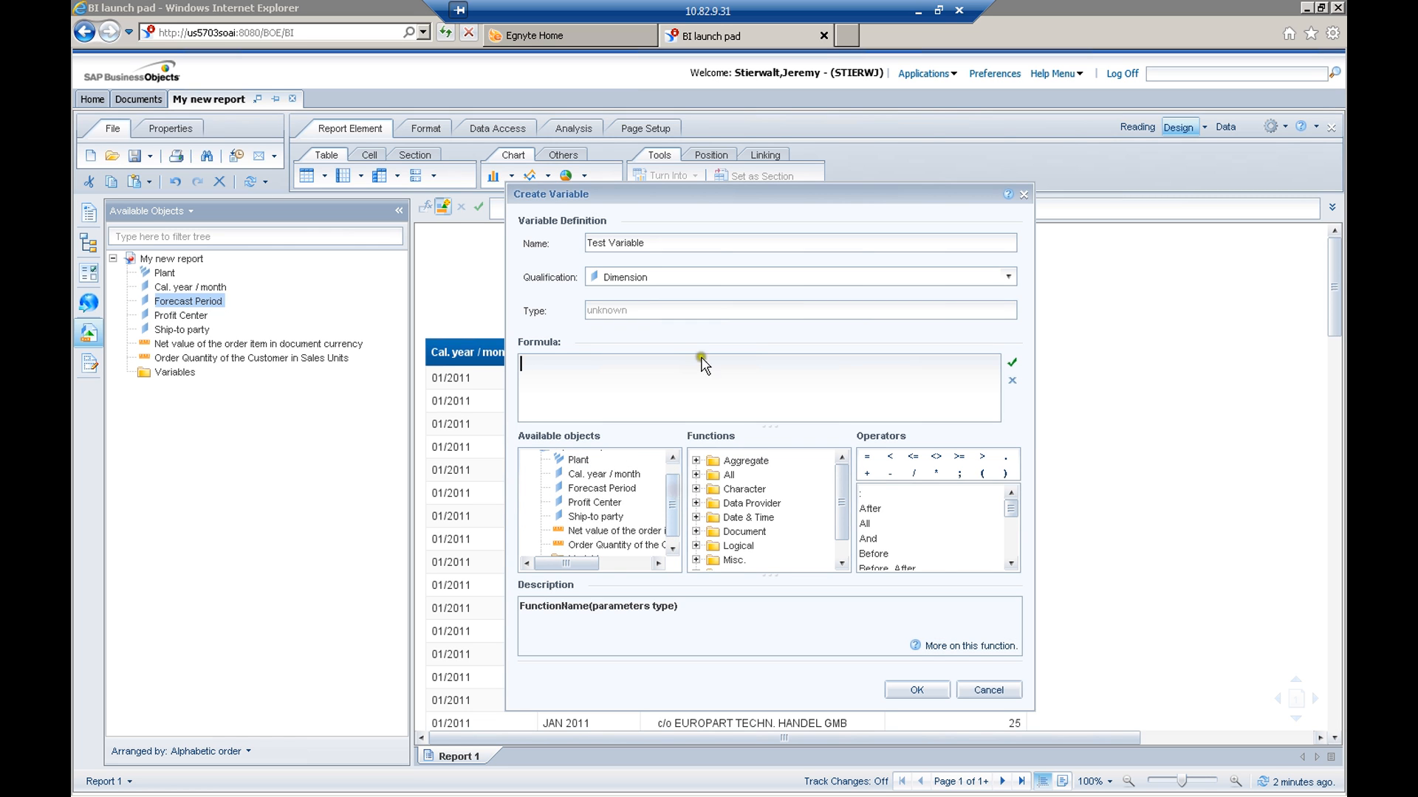
pyautogui.moveTo(693, 194); pyautogui.dragTo(733, 196)
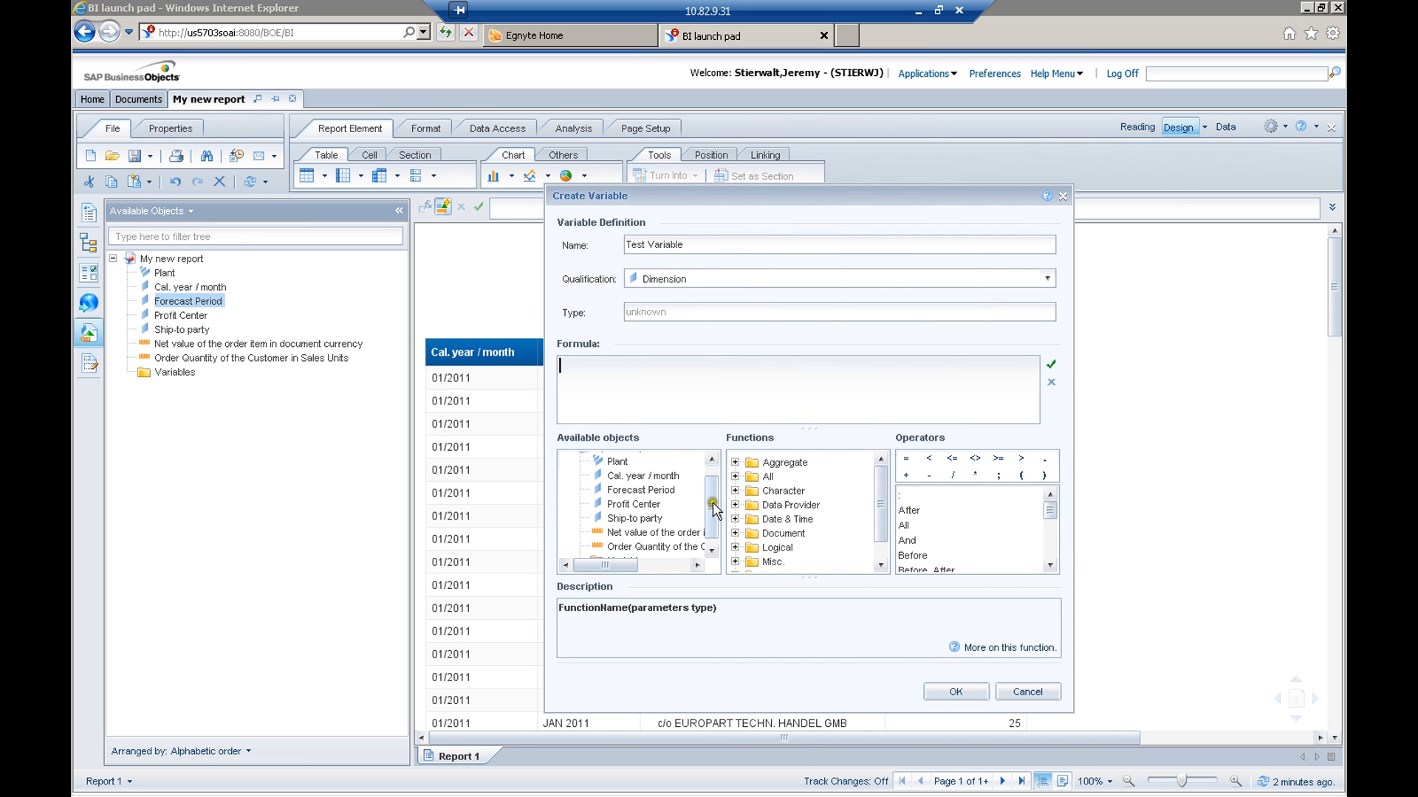
pyautogui.moveTo(731, 200); pyautogui.dragTo(1041, 195)
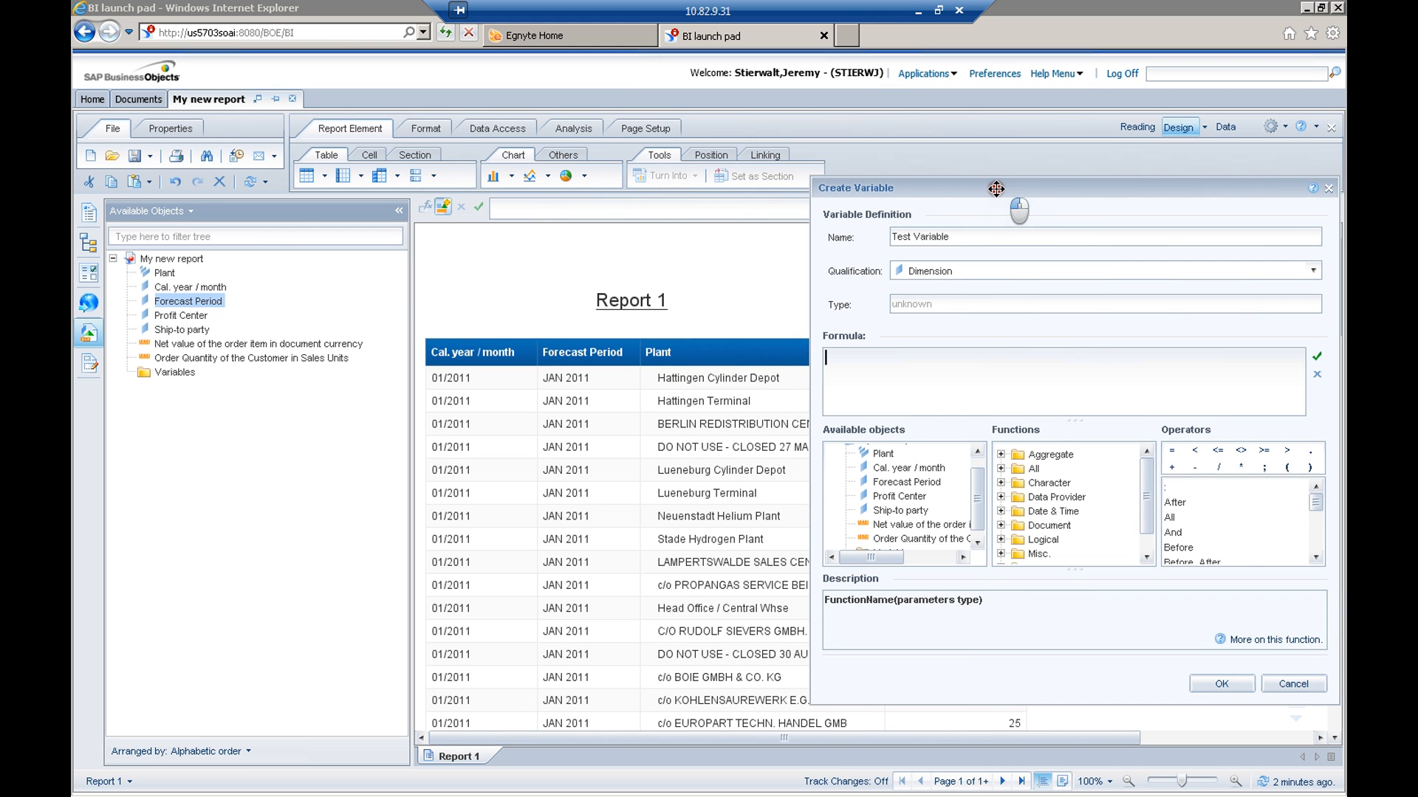
pyautogui.moveTo(996, 189); pyautogui.dragTo(723, 188)
pyautogui.click(735, 393)
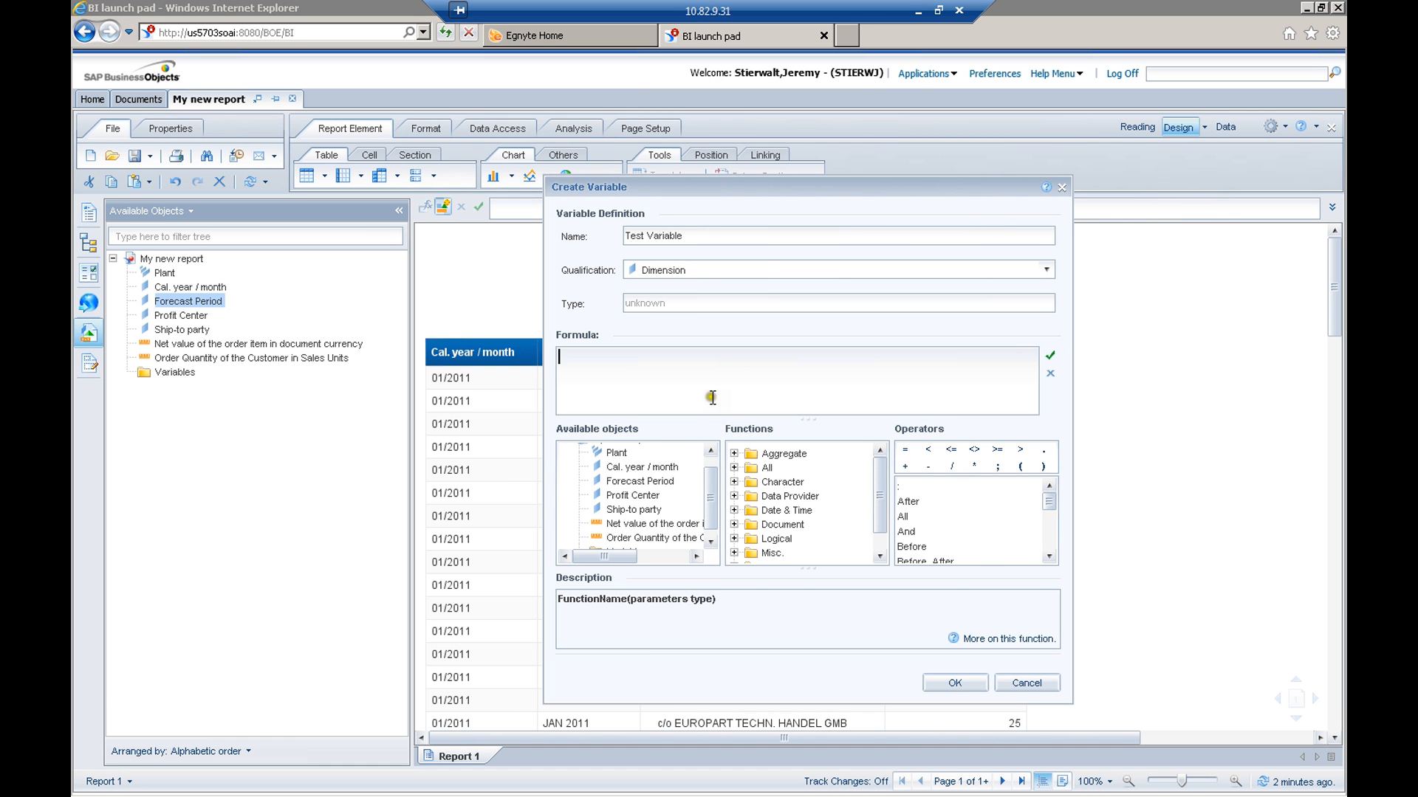
pyautogui.doubleClick(617, 453)
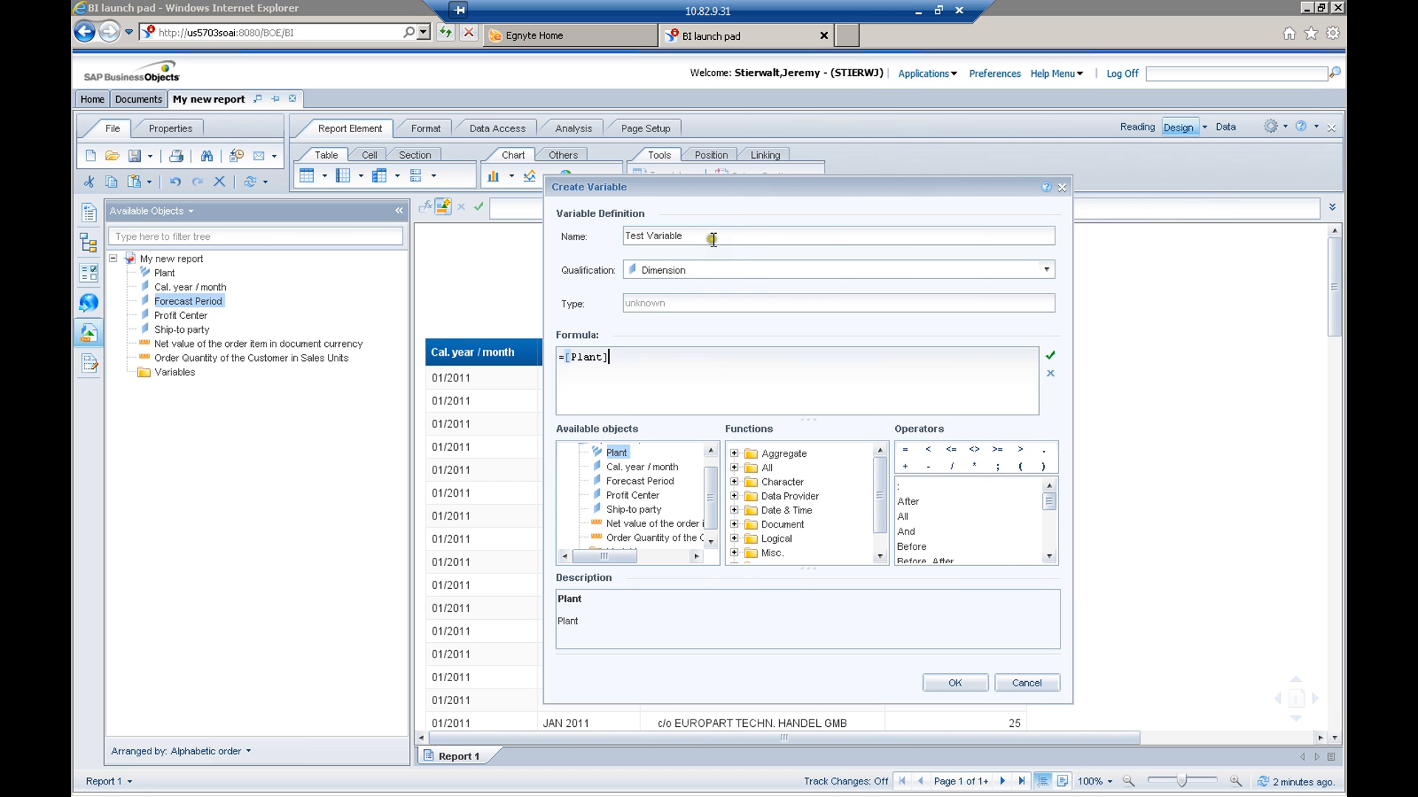
pyautogui.click(668, 370)
pyautogui.rightClick(619, 453)
pyautogui.click(648, 391)
# Expand the Character functions, read the help page for the Asc function, and return to the variable definition
pyautogui.moveTo(881, 488); pyautogui.dragTo(882, 509)
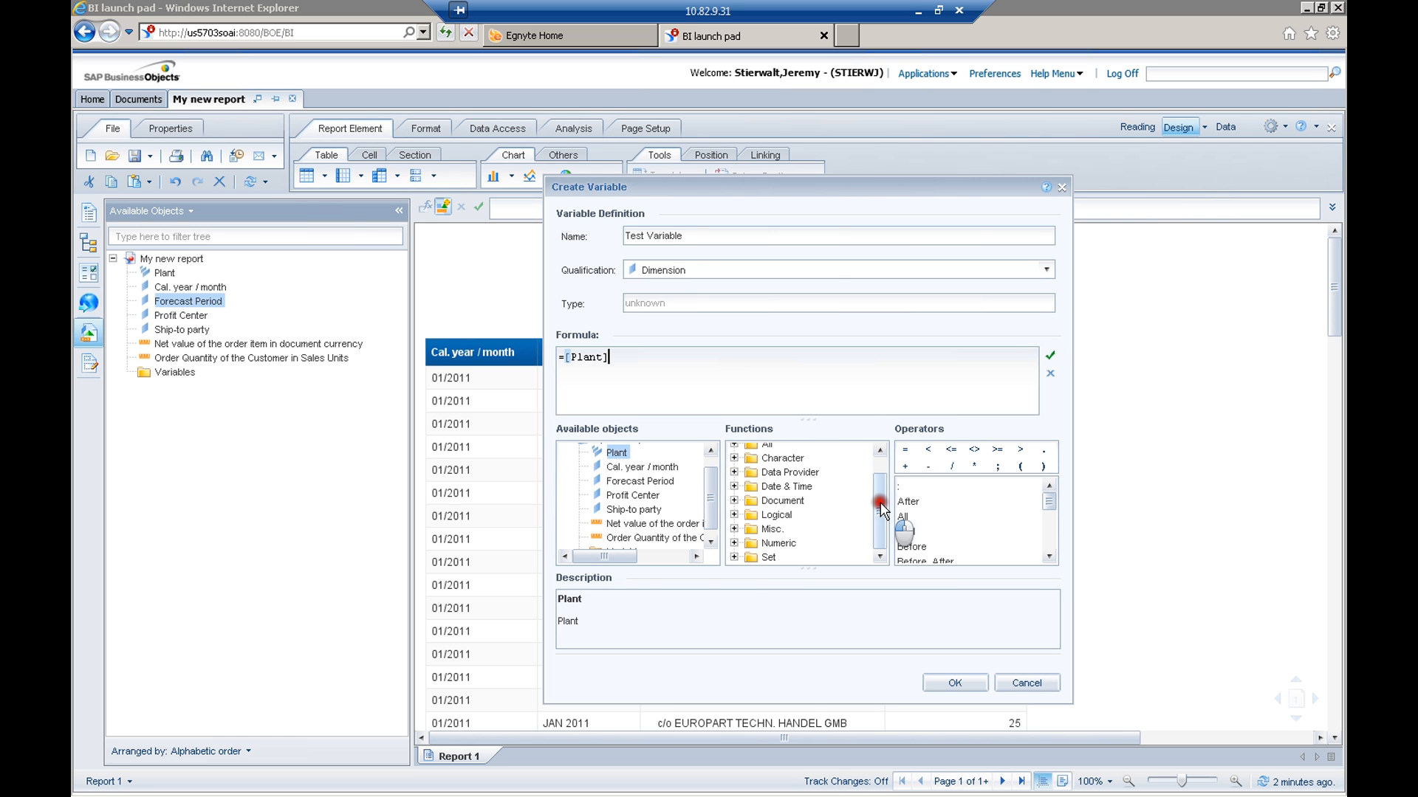
pyautogui.moveTo(881, 498); pyautogui.dragTo(883, 451)
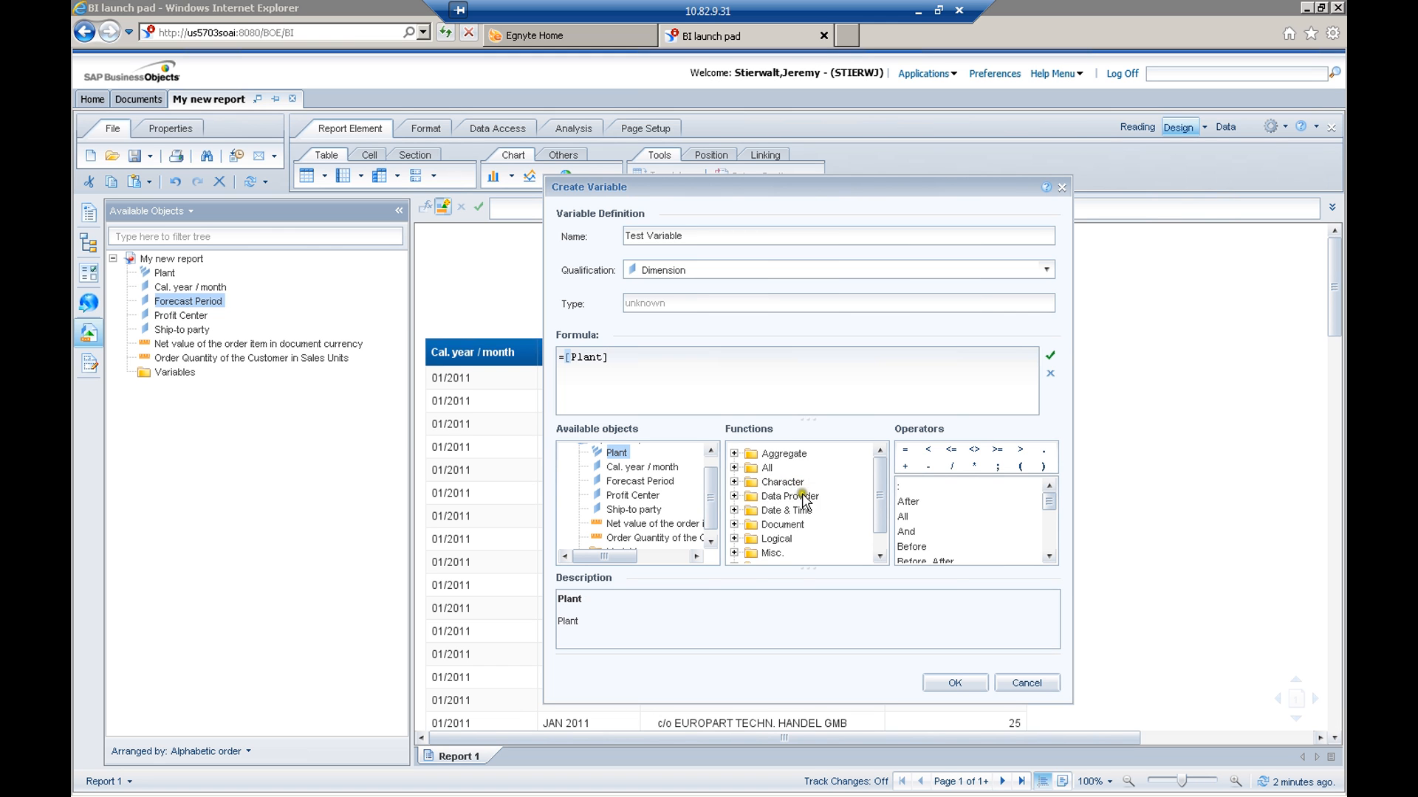
pyautogui.click(734, 481)
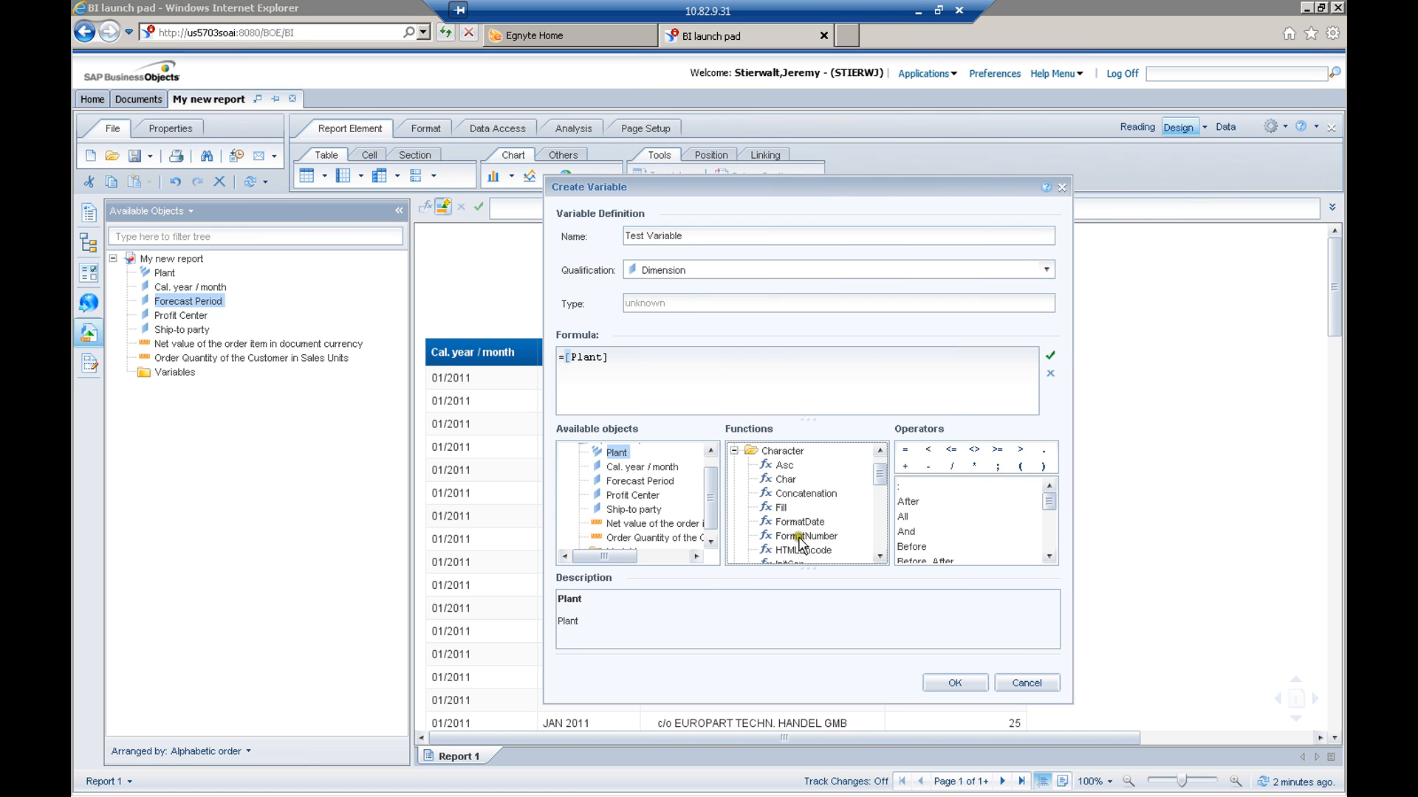
pyautogui.click(784, 466)
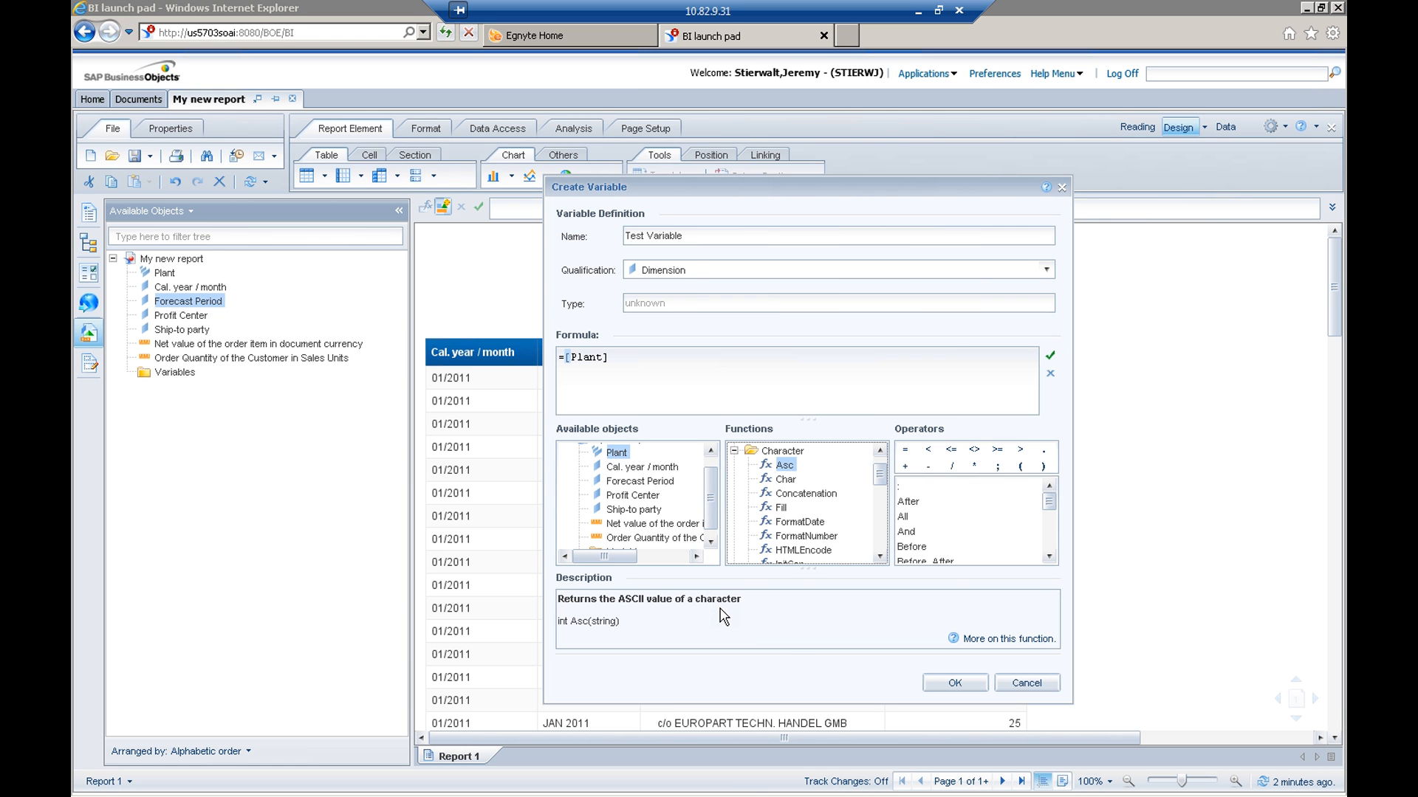
pyautogui.click(608, 633)
pyautogui.click(993, 640)
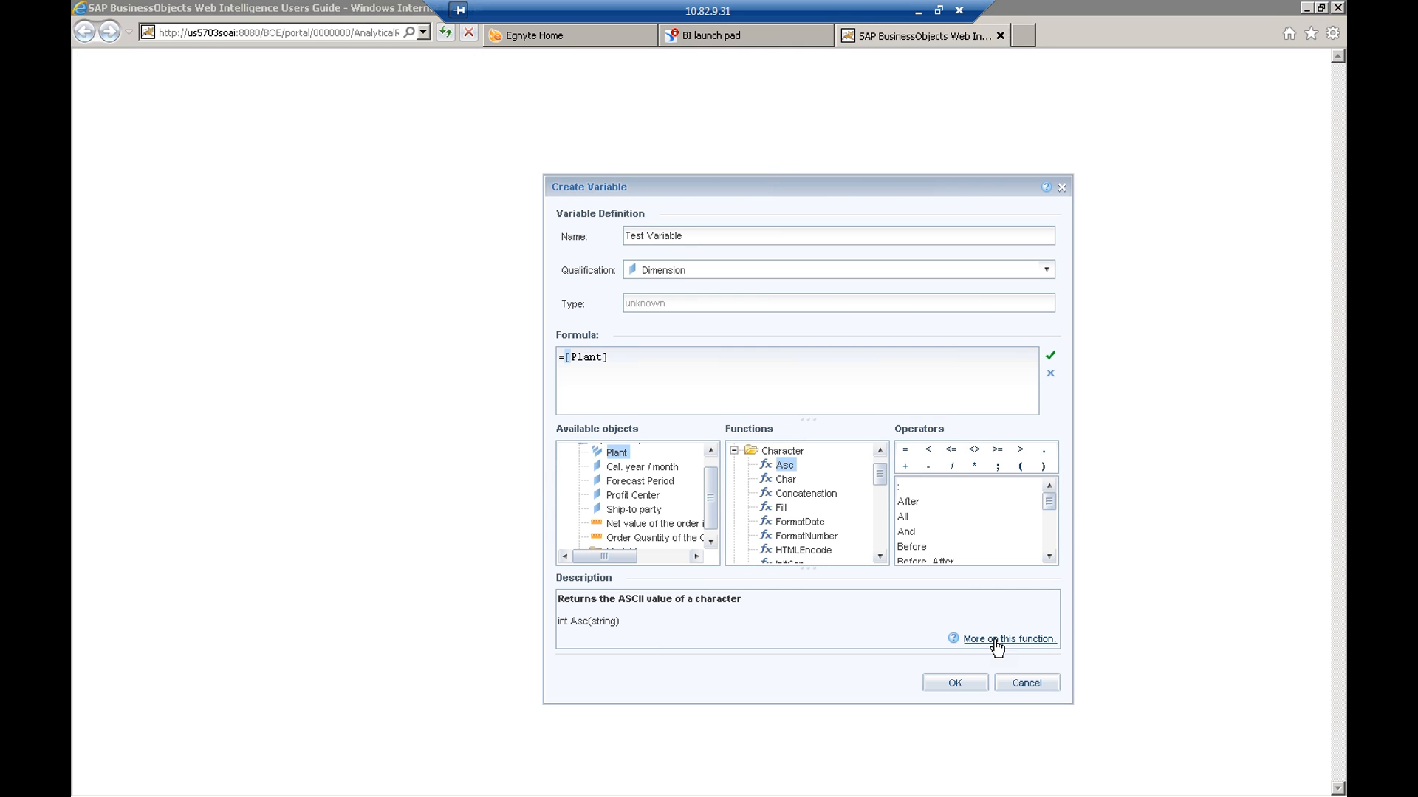
pyautogui.moveTo(953, 191); pyautogui.dragTo(983, 380)
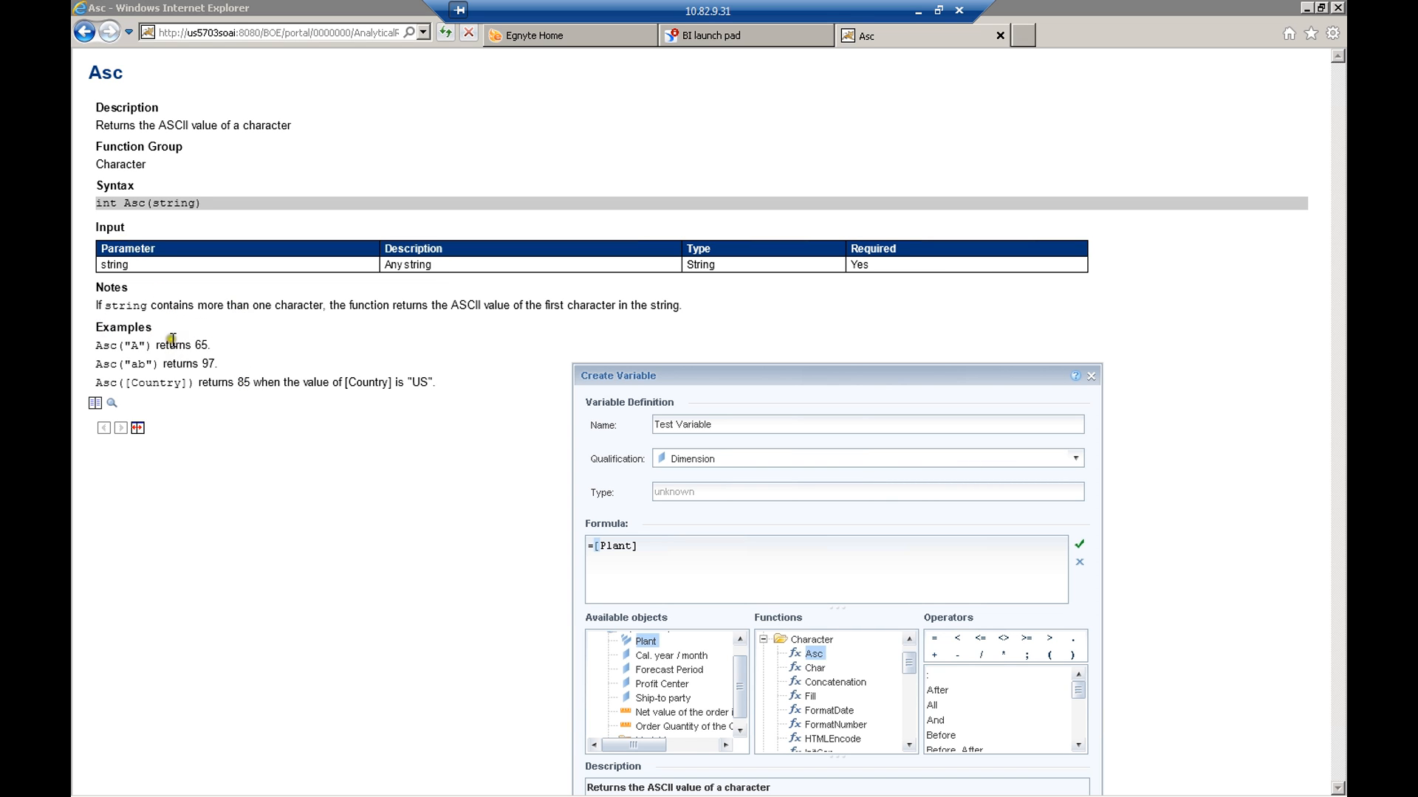
pyautogui.moveTo(649, 377); pyautogui.dragTo(605, 298)
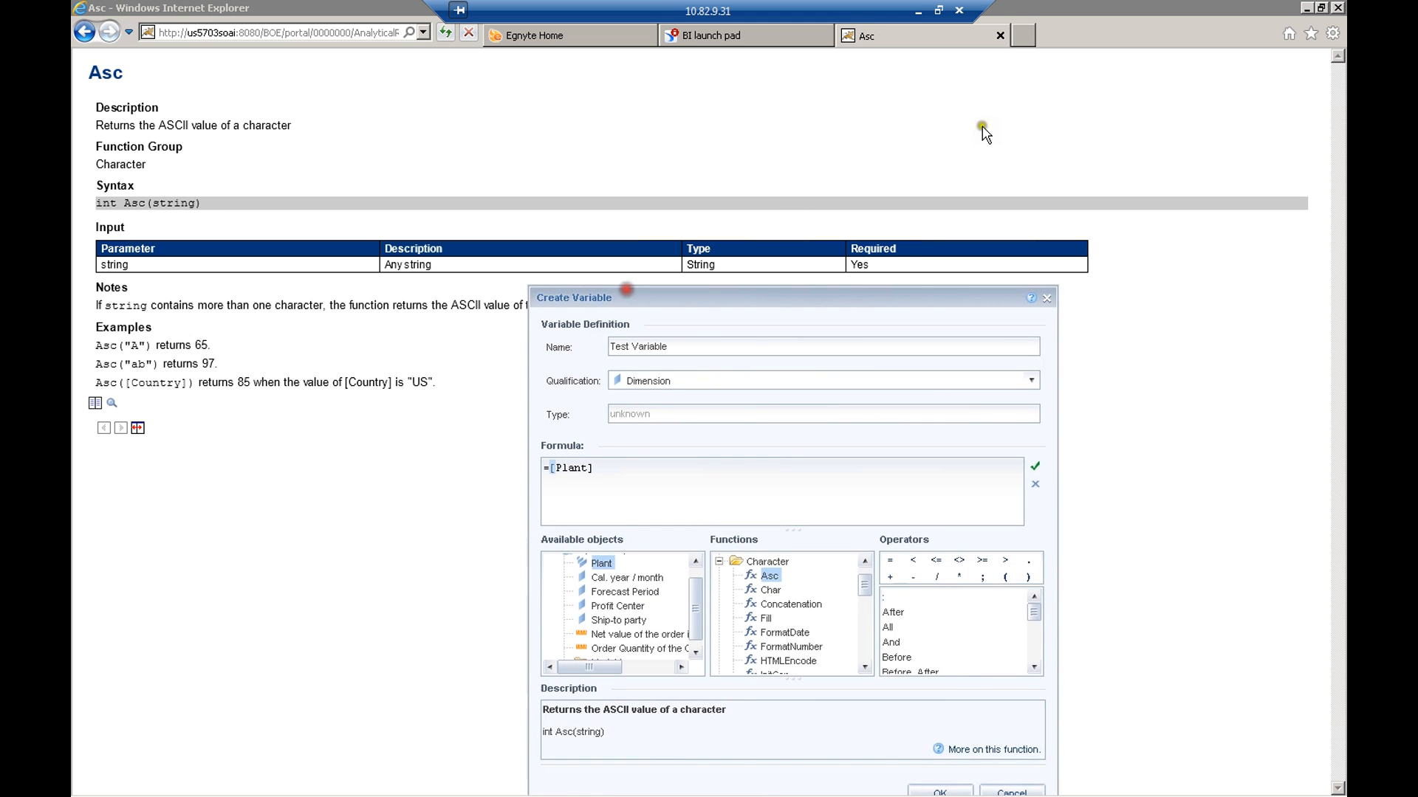
pyautogui.click(1001, 35)
pyautogui.moveTo(839, 297); pyautogui.dragTo(932, 191)
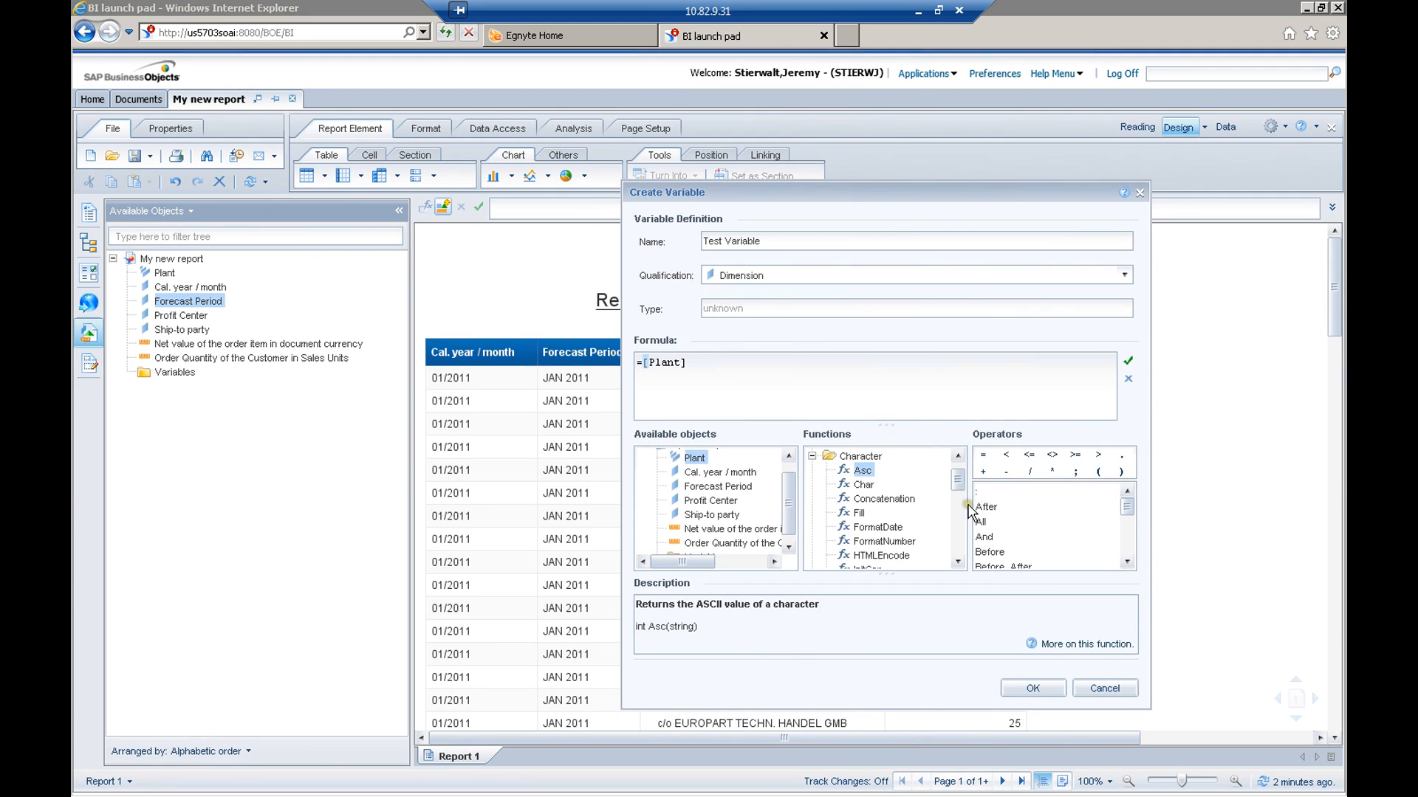
# Insert the Left character function into the formula and delete the [Plant] reference in front of it
pyautogui.click(958, 561)
pyautogui.click(957, 562)
pyautogui.click(958, 562)
pyautogui.click(958, 562)
pyautogui.click(957, 562)
pyautogui.click(958, 562)
pyautogui.click(958, 562)
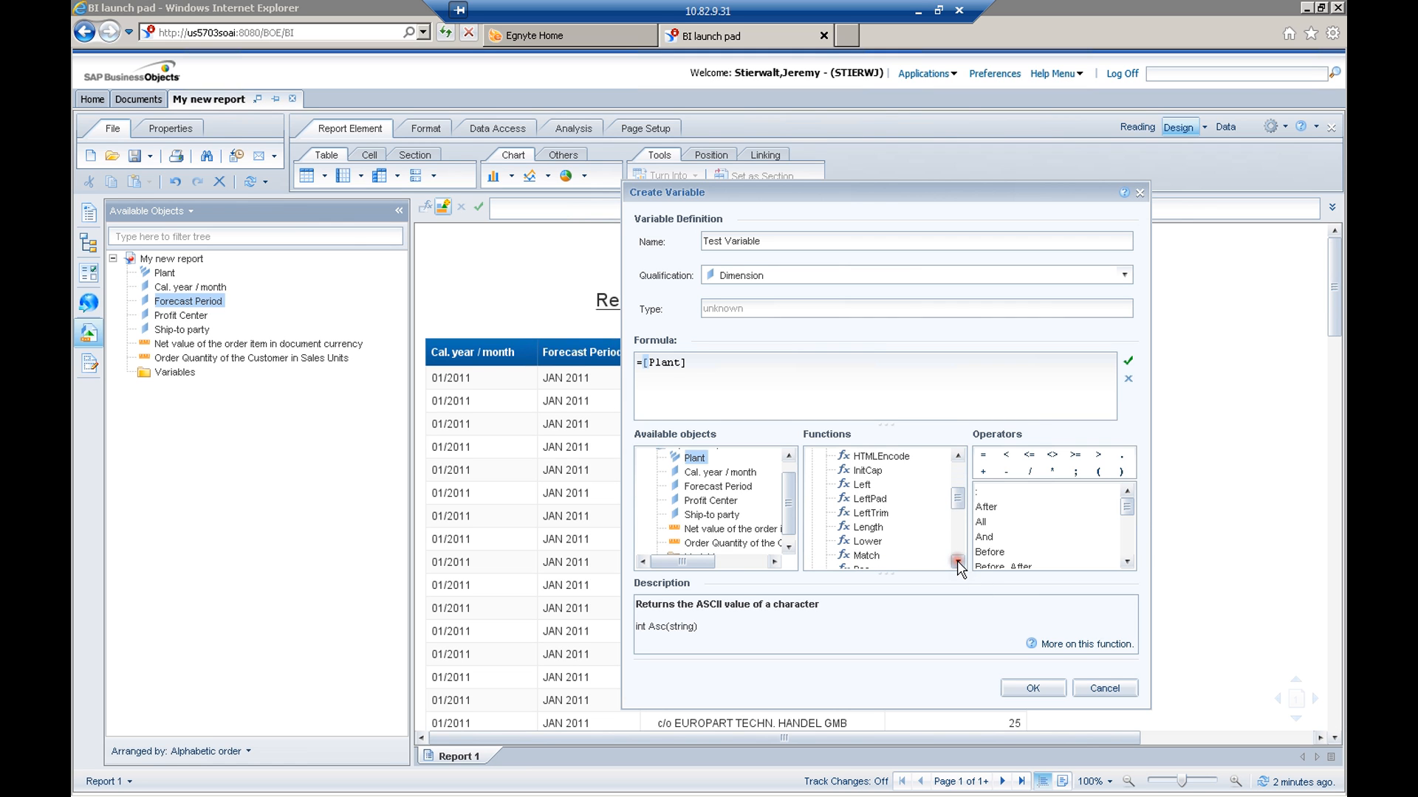
pyautogui.click(957, 562)
pyautogui.click(957, 562)
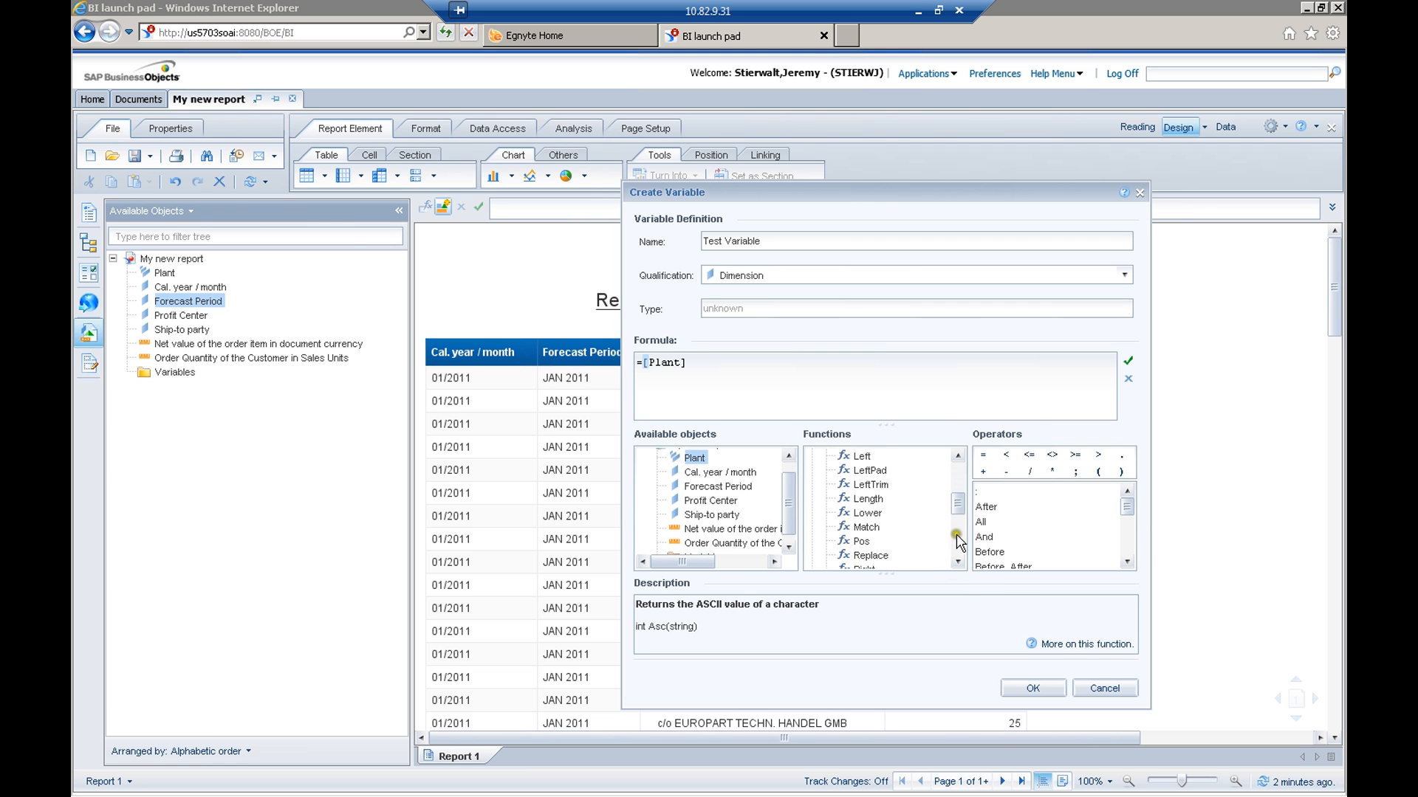
pyautogui.click(863, 457)
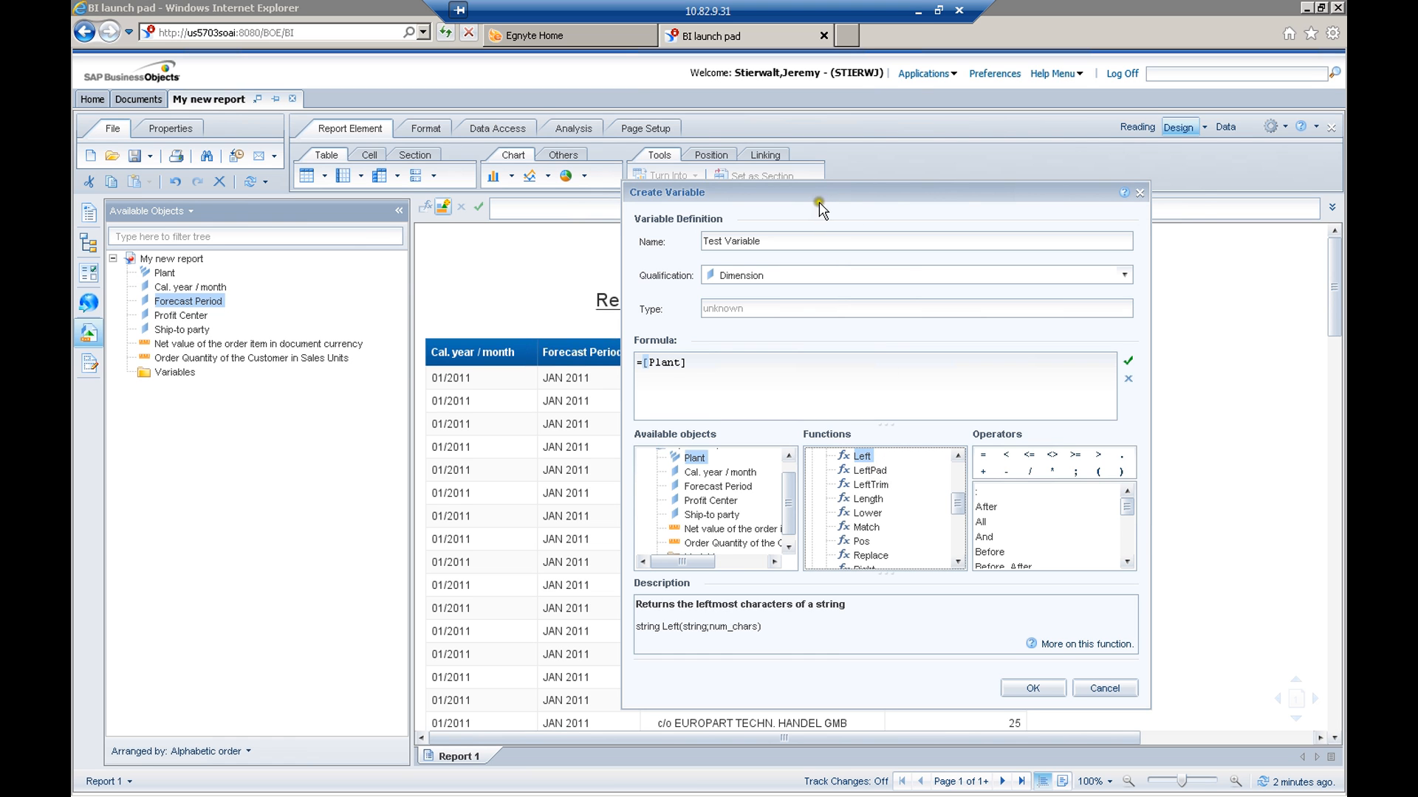
pyautogui.moveTo(820, 192); pyautogui.dragTo(944, 187)
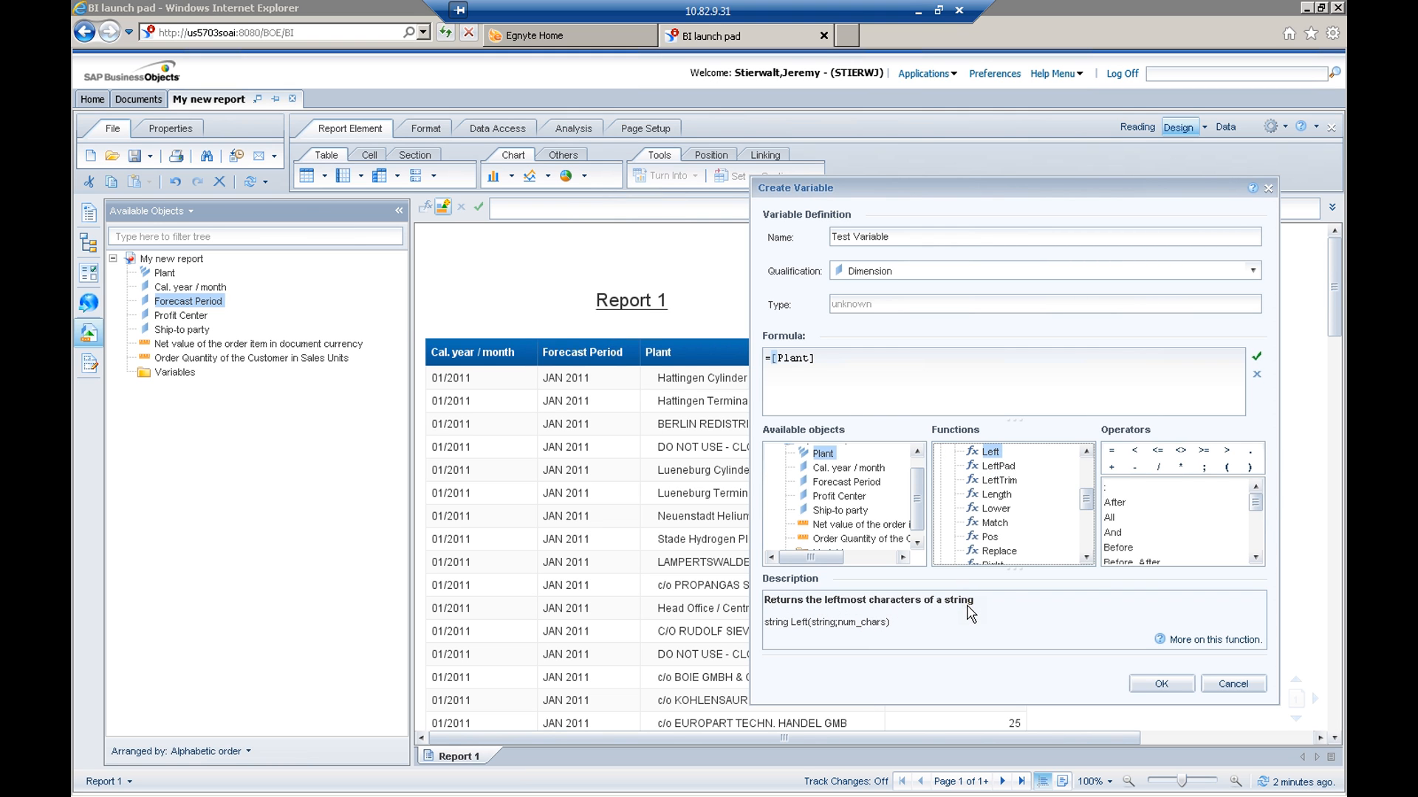
pyautogui.doubleClick(990, 452)
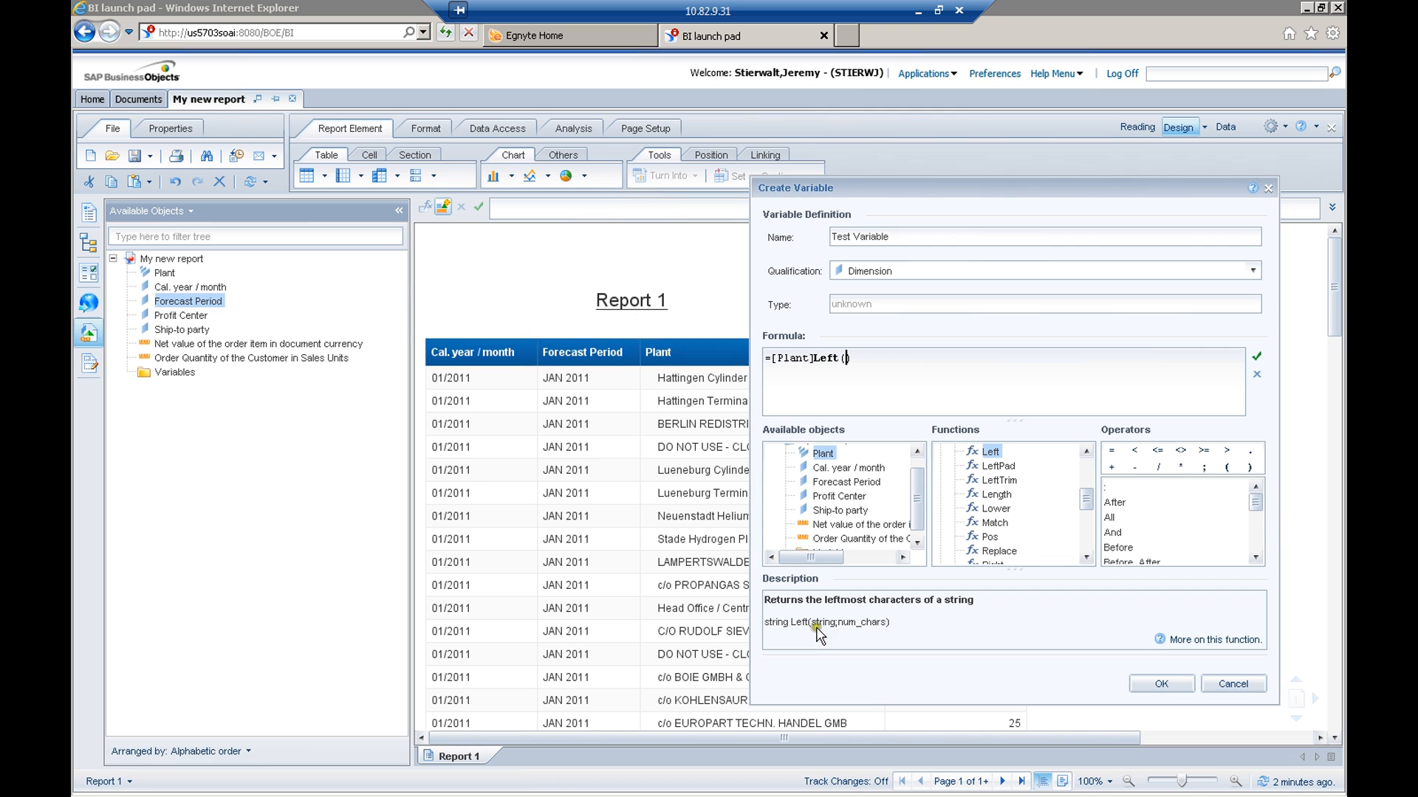
pyautogui.moveTo(815, 360); pyautogui.dragTo(771, 358)
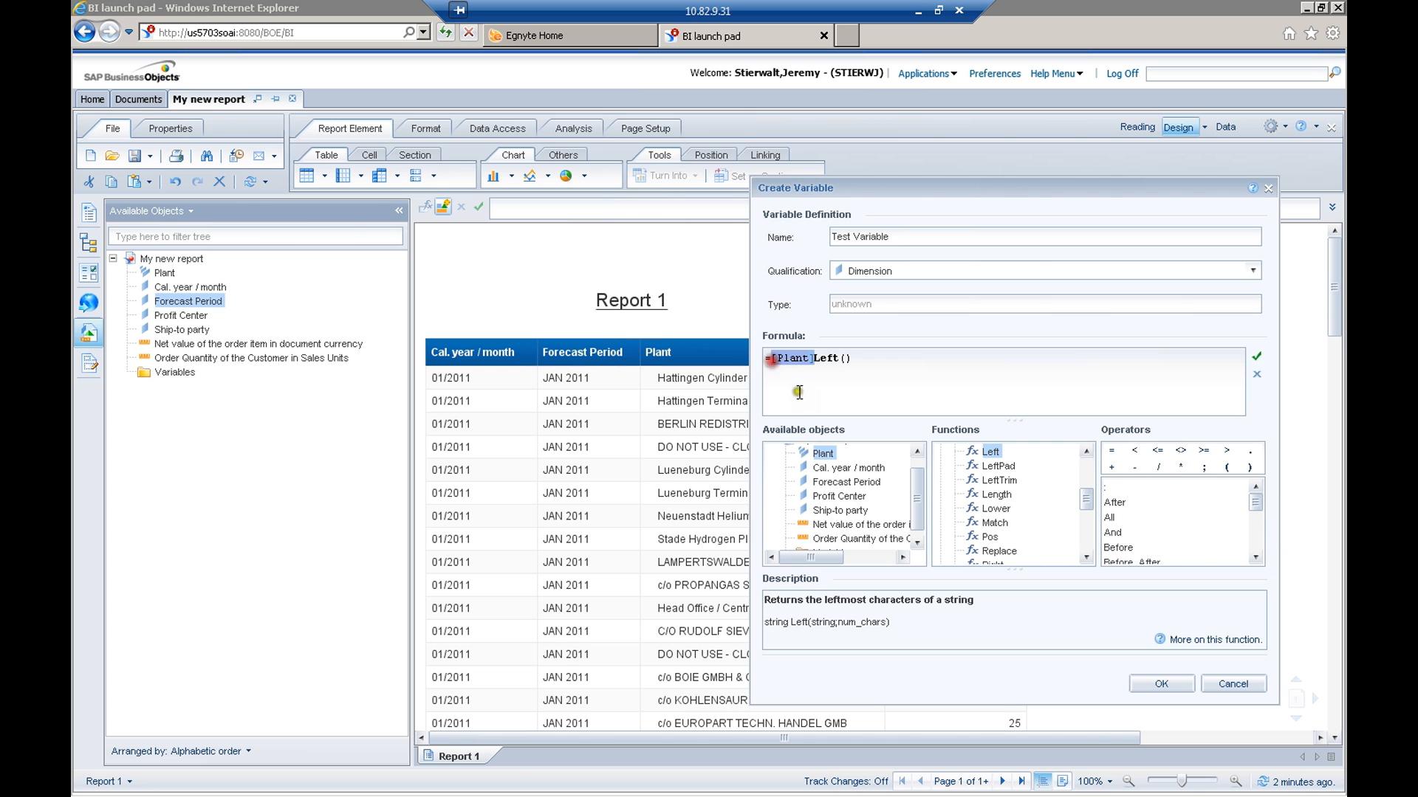
pyautogui.press('Delete')
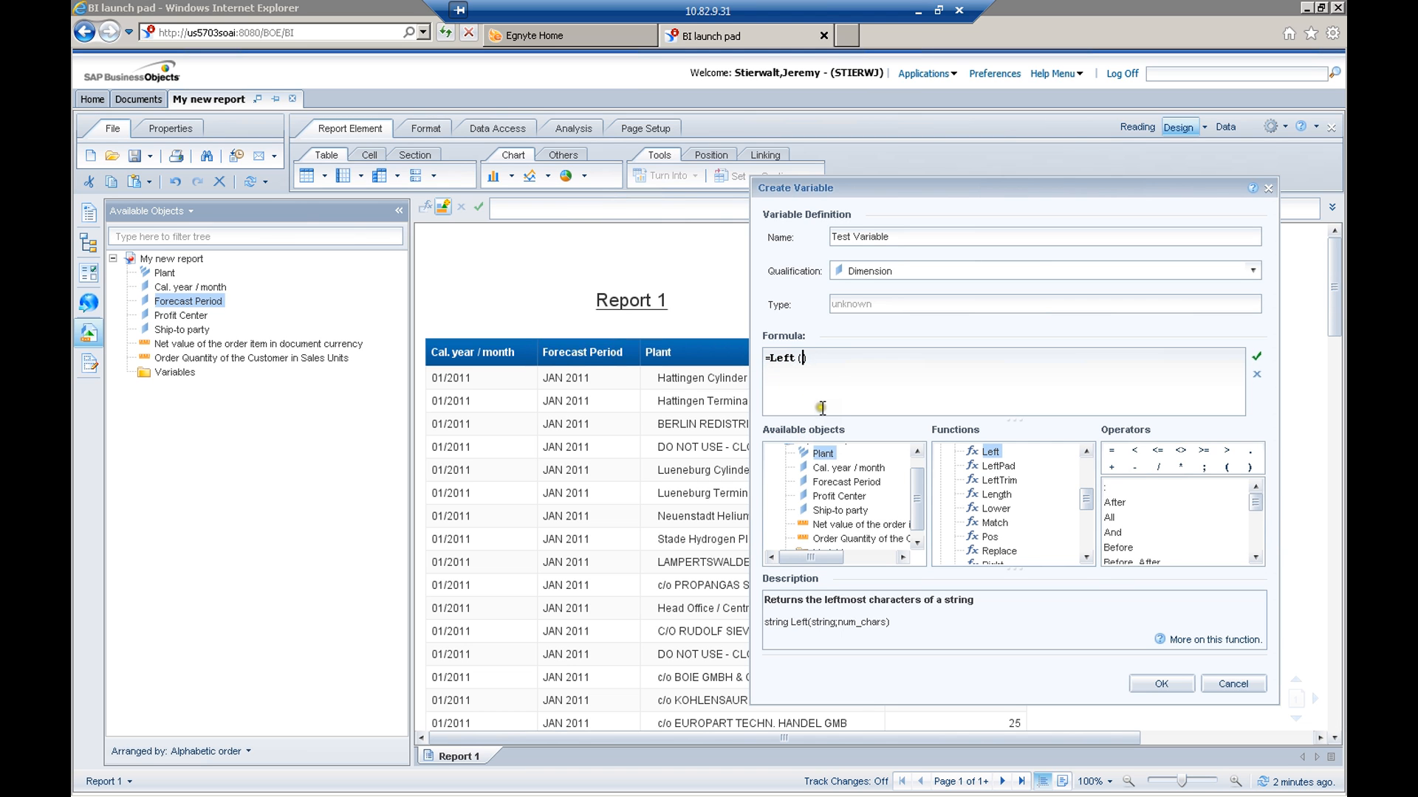
# Fill in the Left function's arguments so the formula reads =Left([Plant];10)
pyautogui.doubleClick(823, 453)
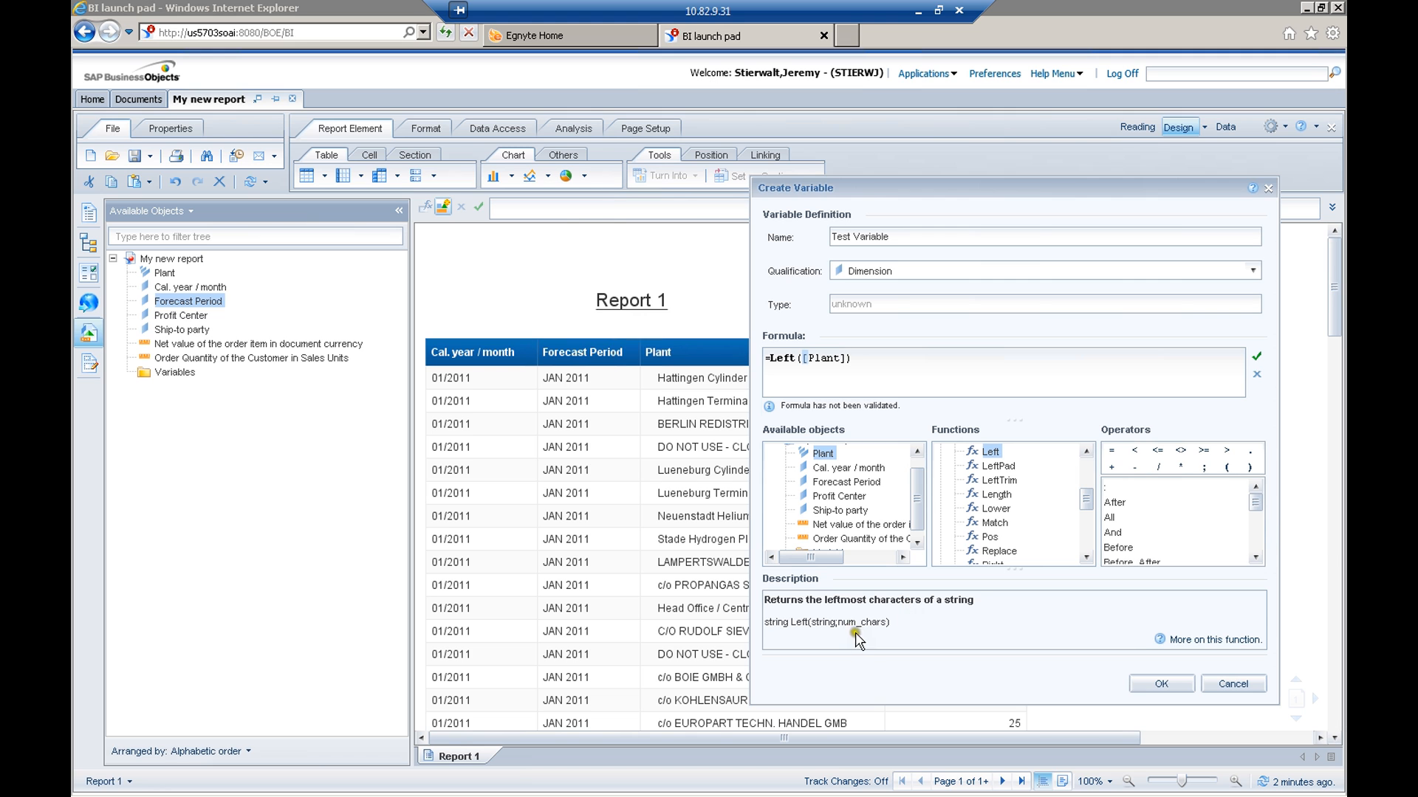
pyautogui.click(865, 379)
pyautogui.write(';')
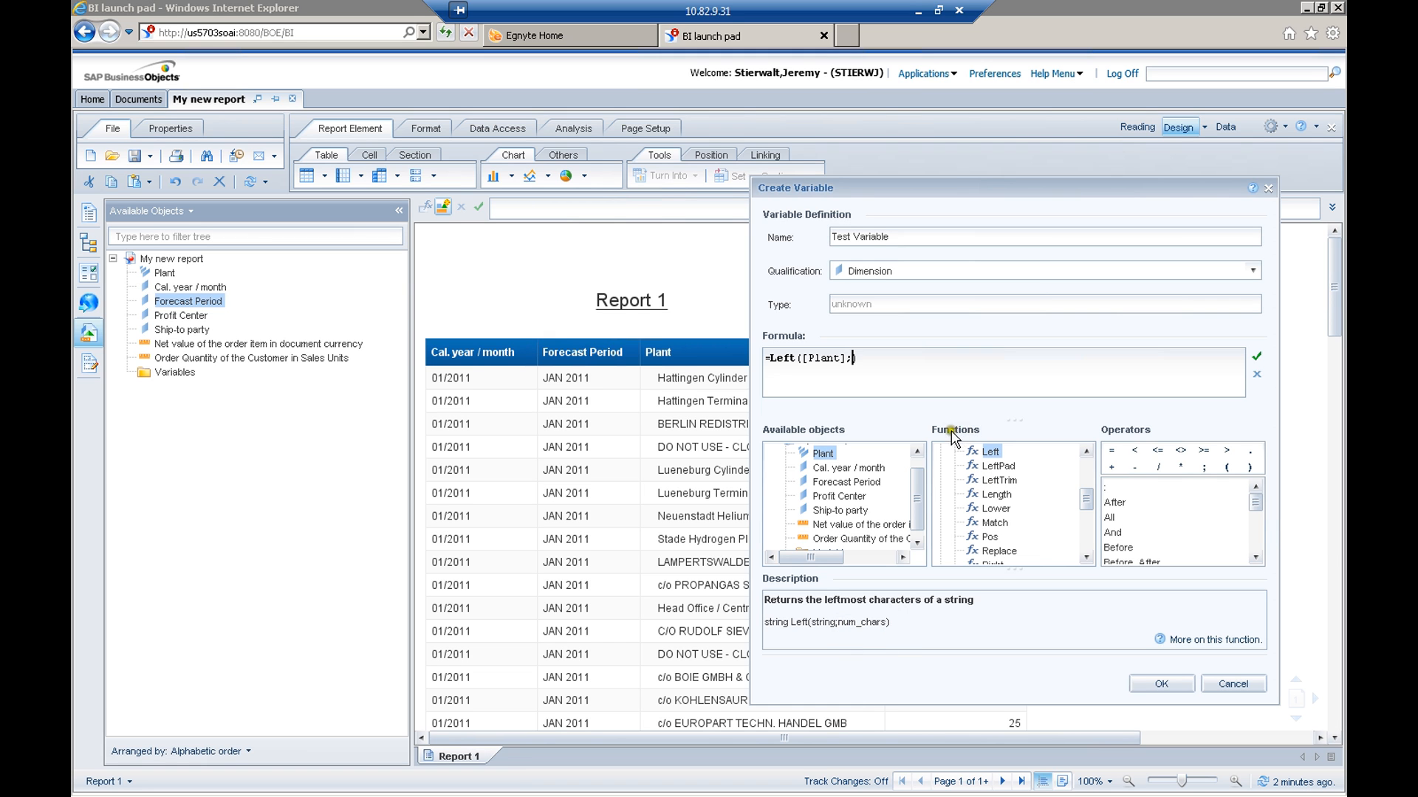
pyautogui.write('10')
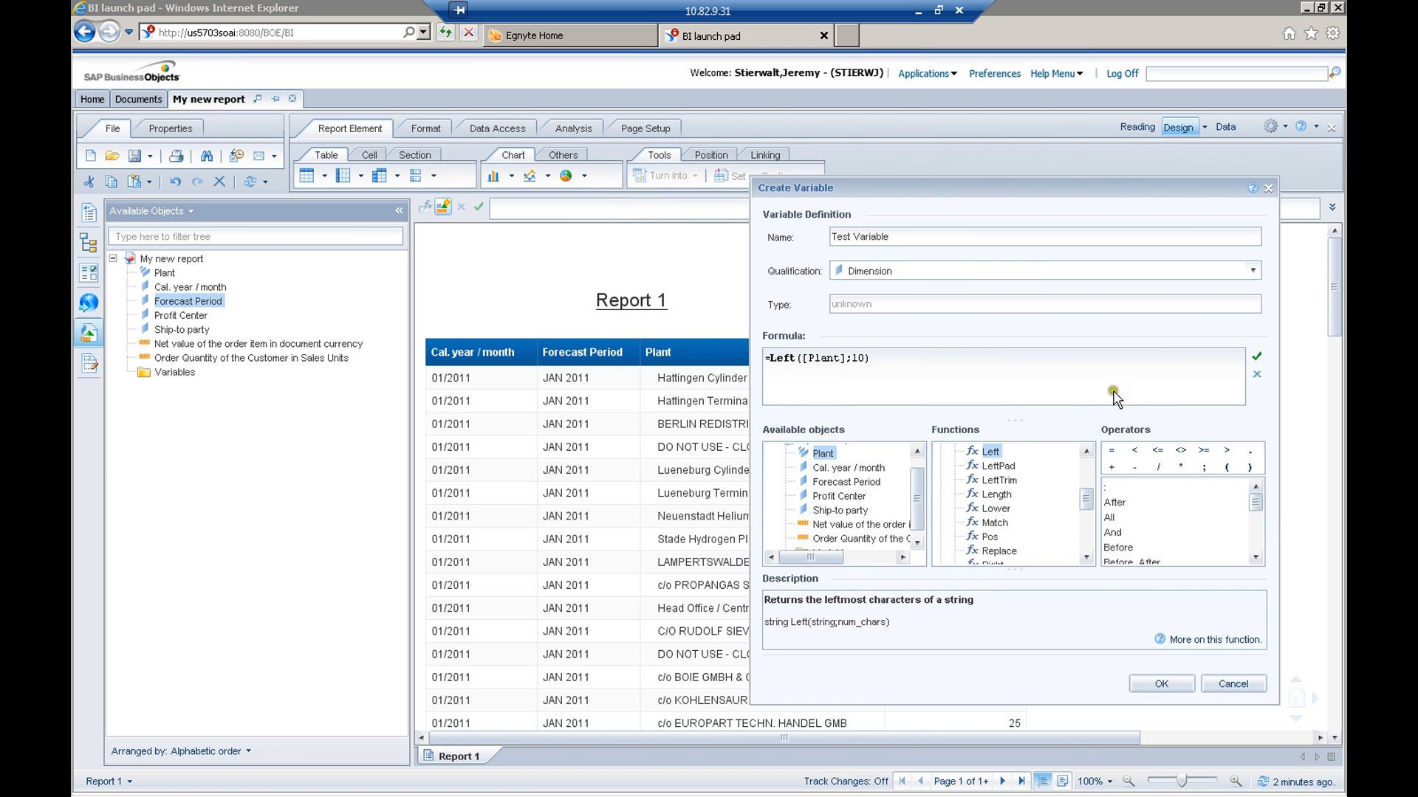
# Validate the formula and save Test Variable to the report
pyautogui.click(1256, 357)
pyautogui.write(')')
pyautogui.click(1257, 358)
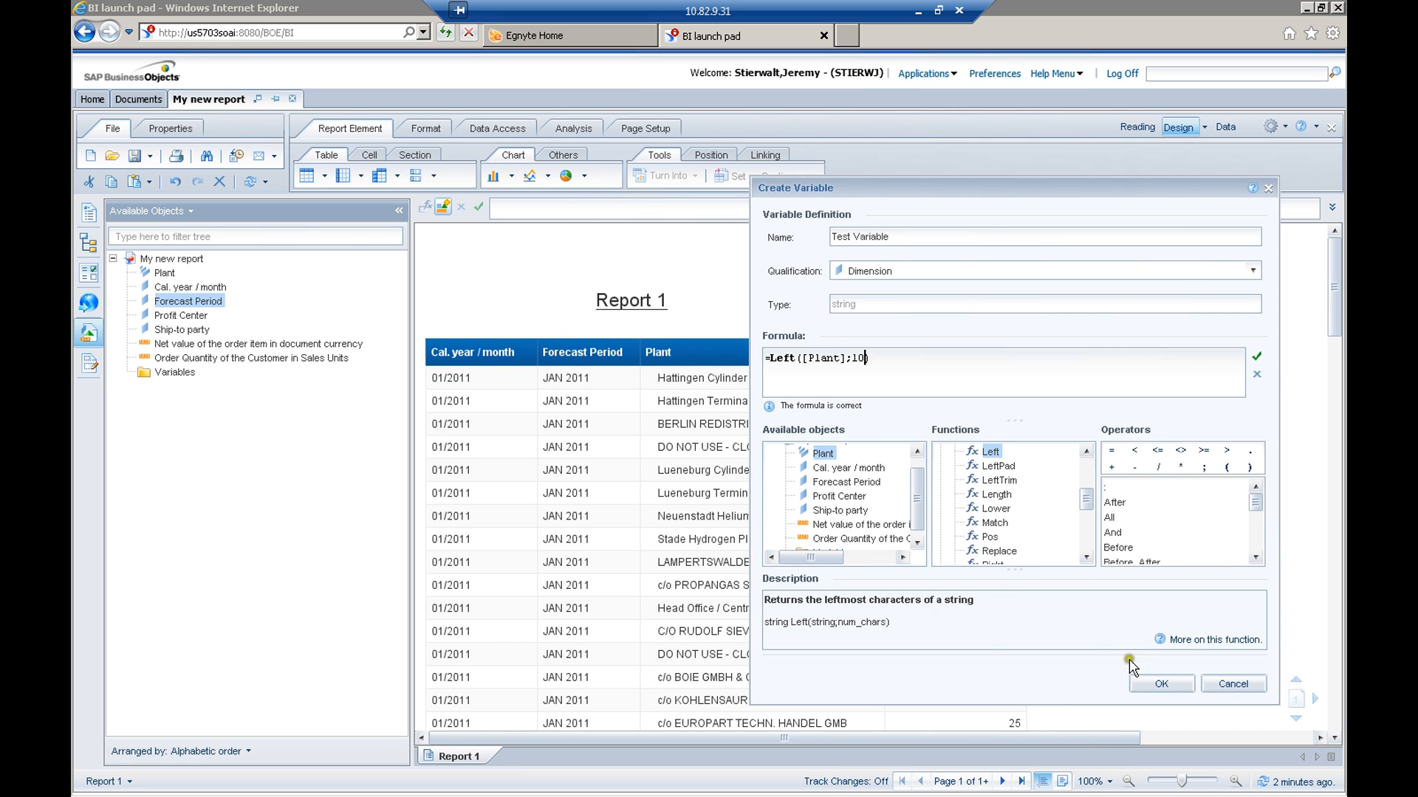
pyautogui.click(1173, 685)
pyautogui.click(1153, 683)
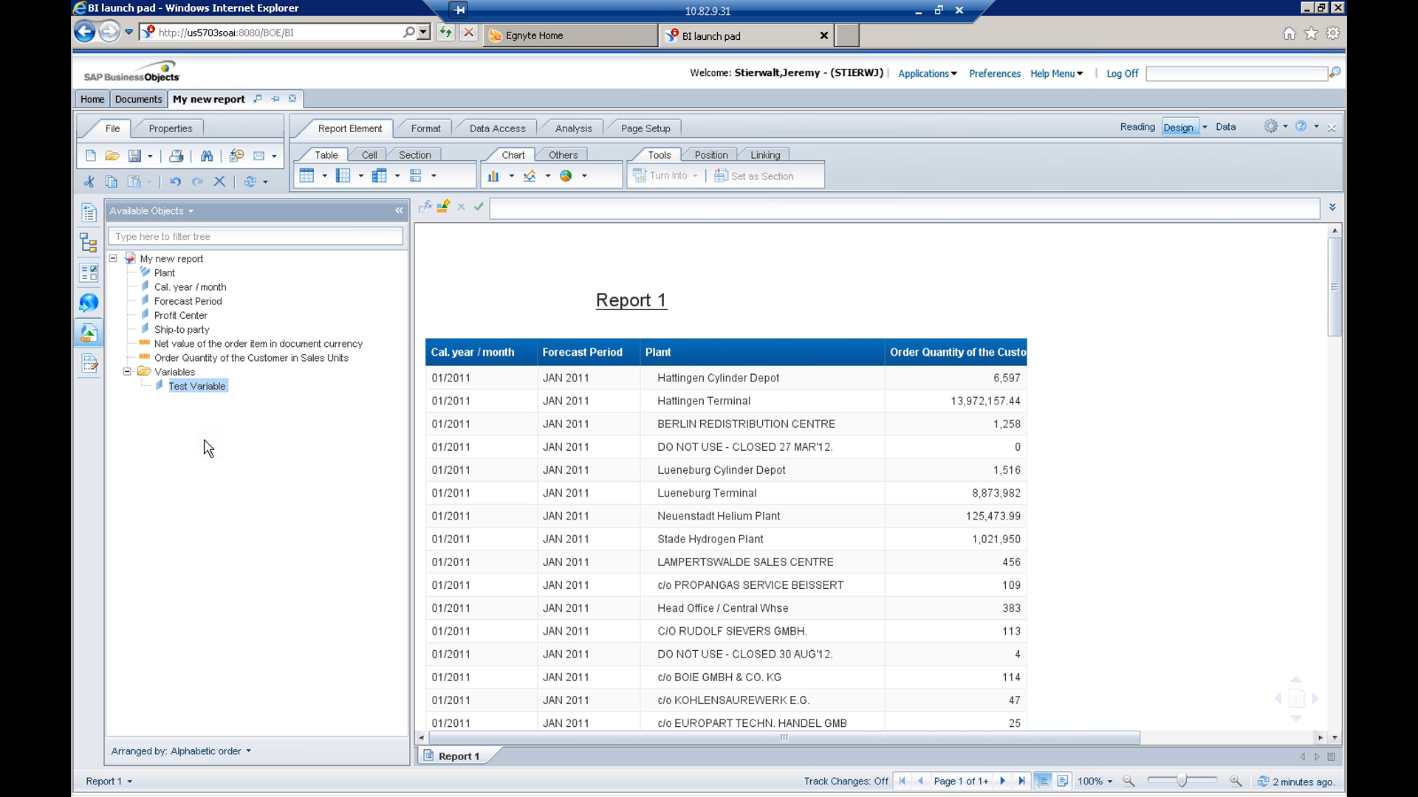
# Add Test Variable to the report table as a column between Plant and Order Quantity
pyautogui.click(189, 387)
pyautogui.click(208, 388)
pyautogui.moveTo(190, 387); pyautogui.dragTo(891, 384)
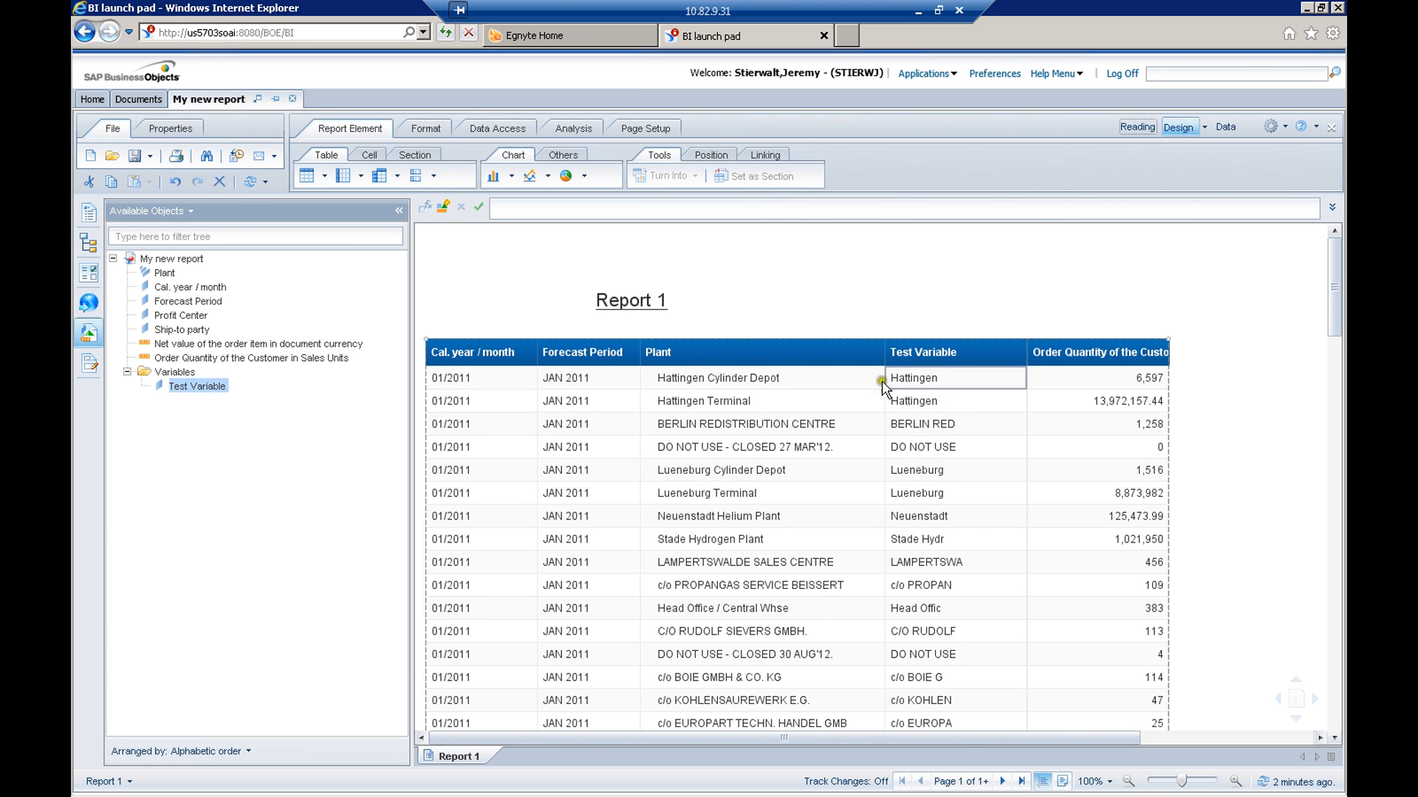
pyautogui.click(804, 376)
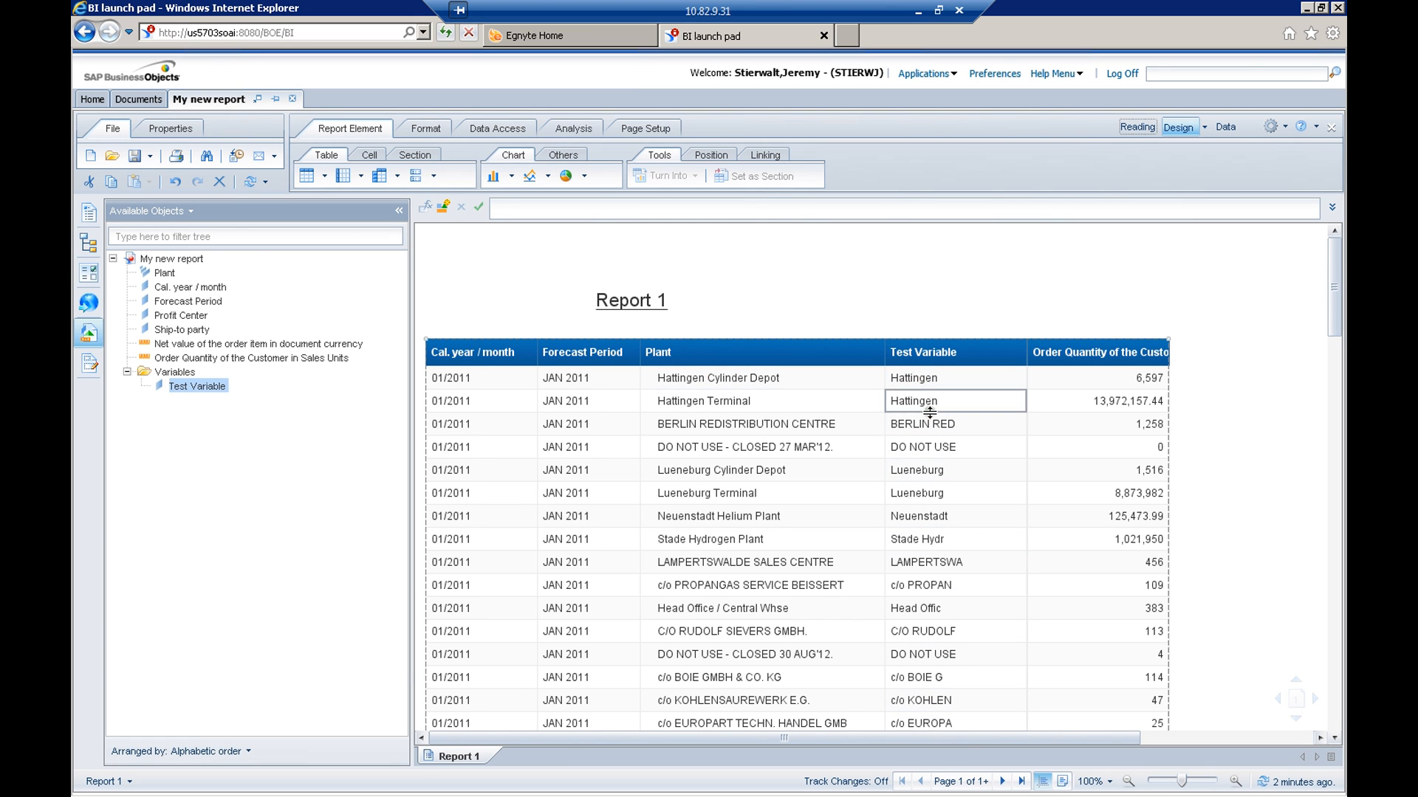
pyautogui.click(933, 472)
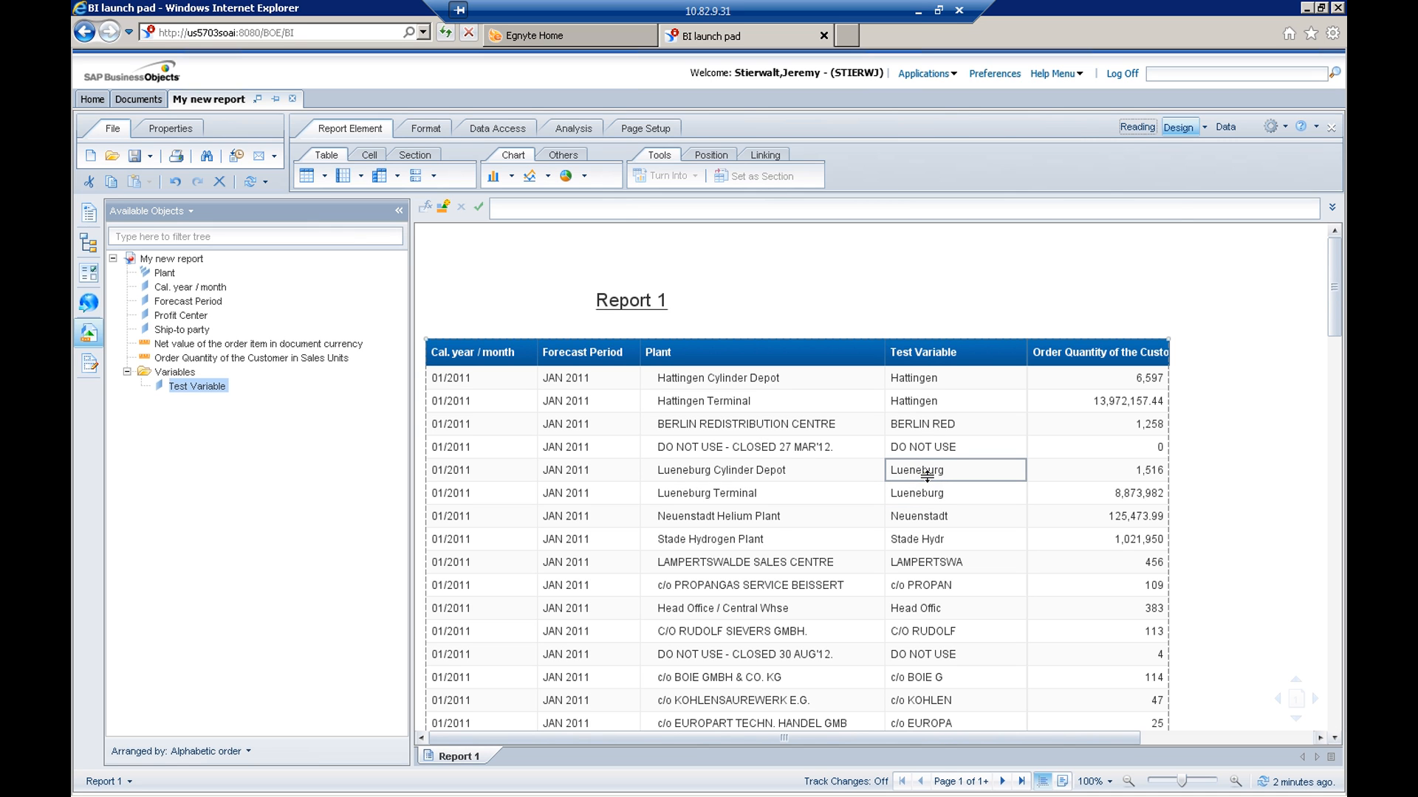
# Open the definition of another new variable and look through the Aggregate functions available for its formula
pyautogui.click(442, 208)
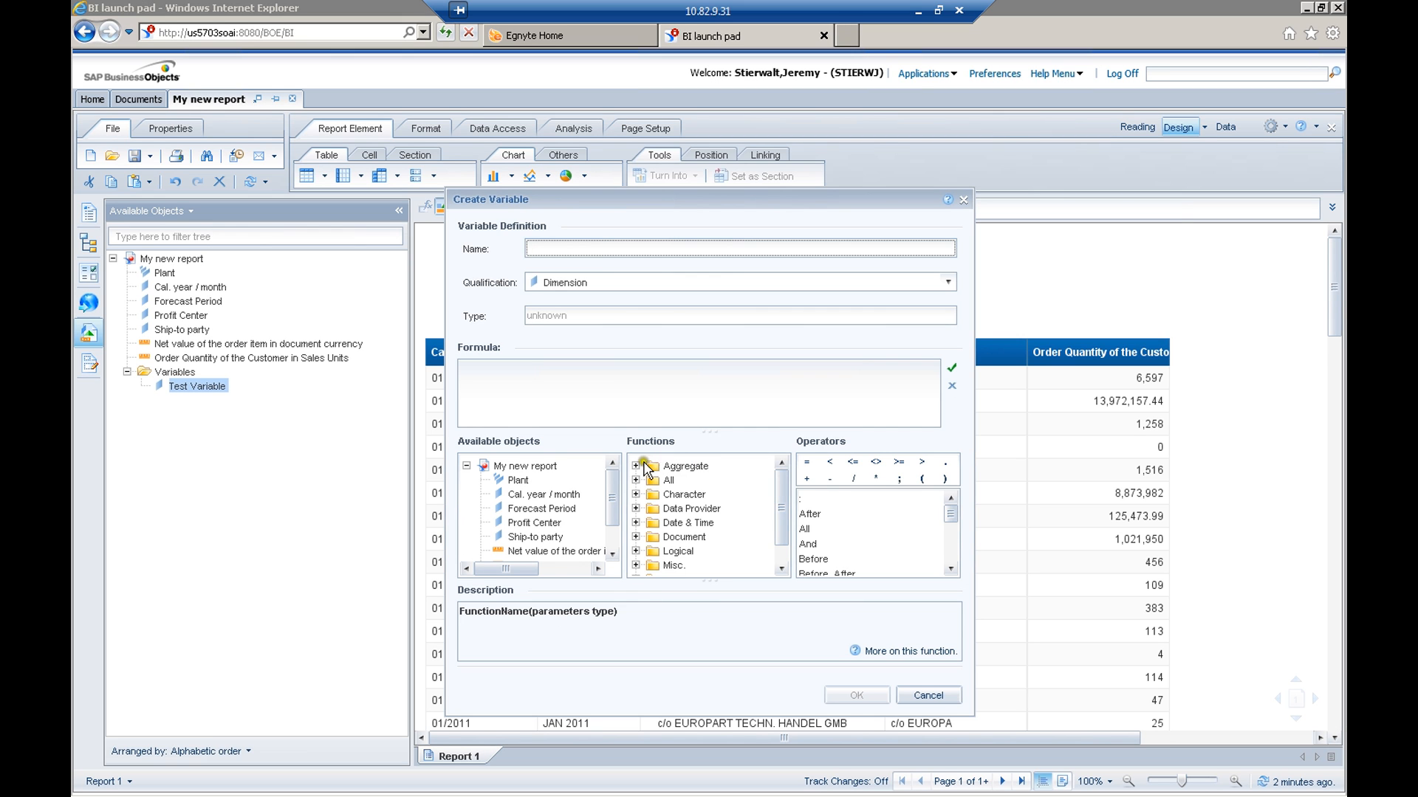
pyautogui.click(635, 466)
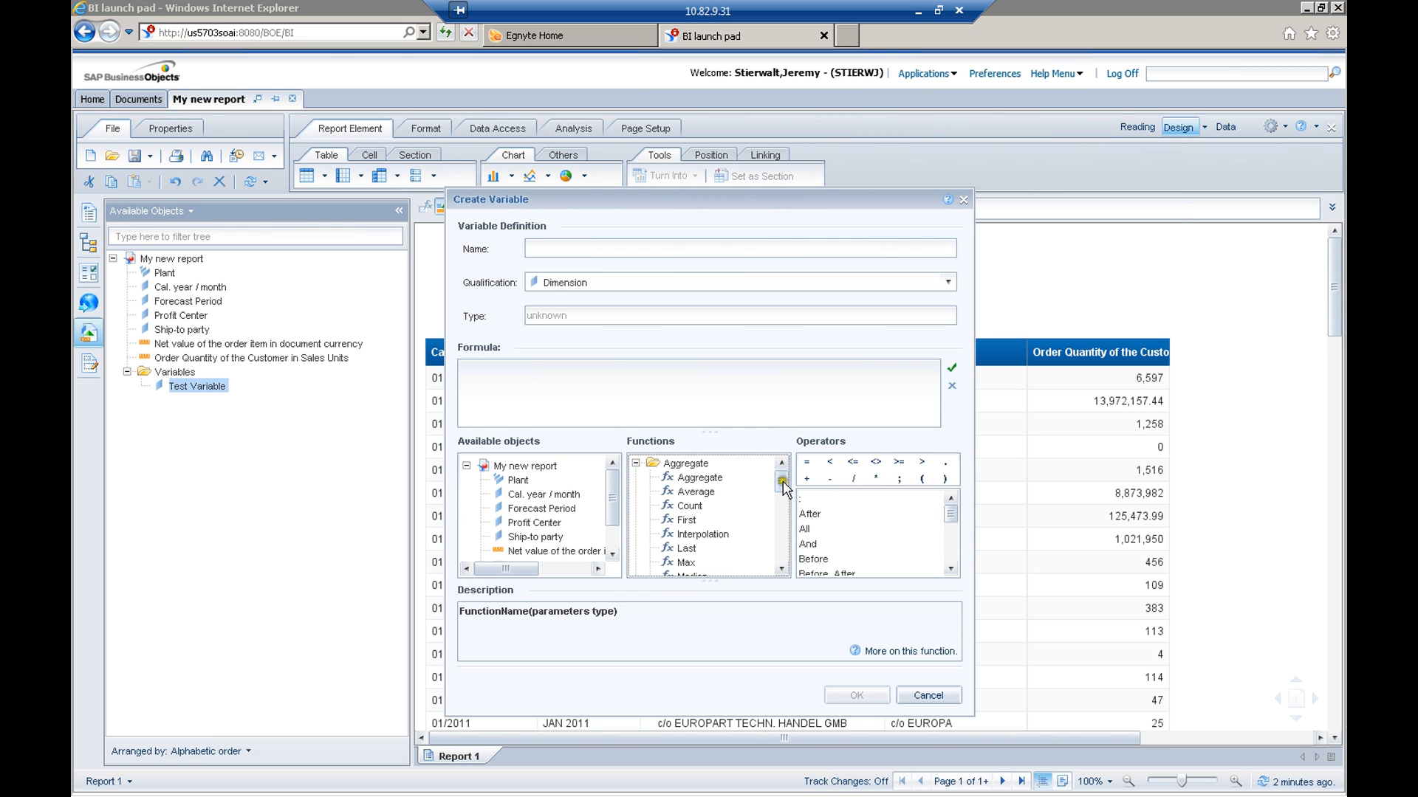
pyautogui.moveTo(784, 481); pyautogui.dragTo(781, 503)
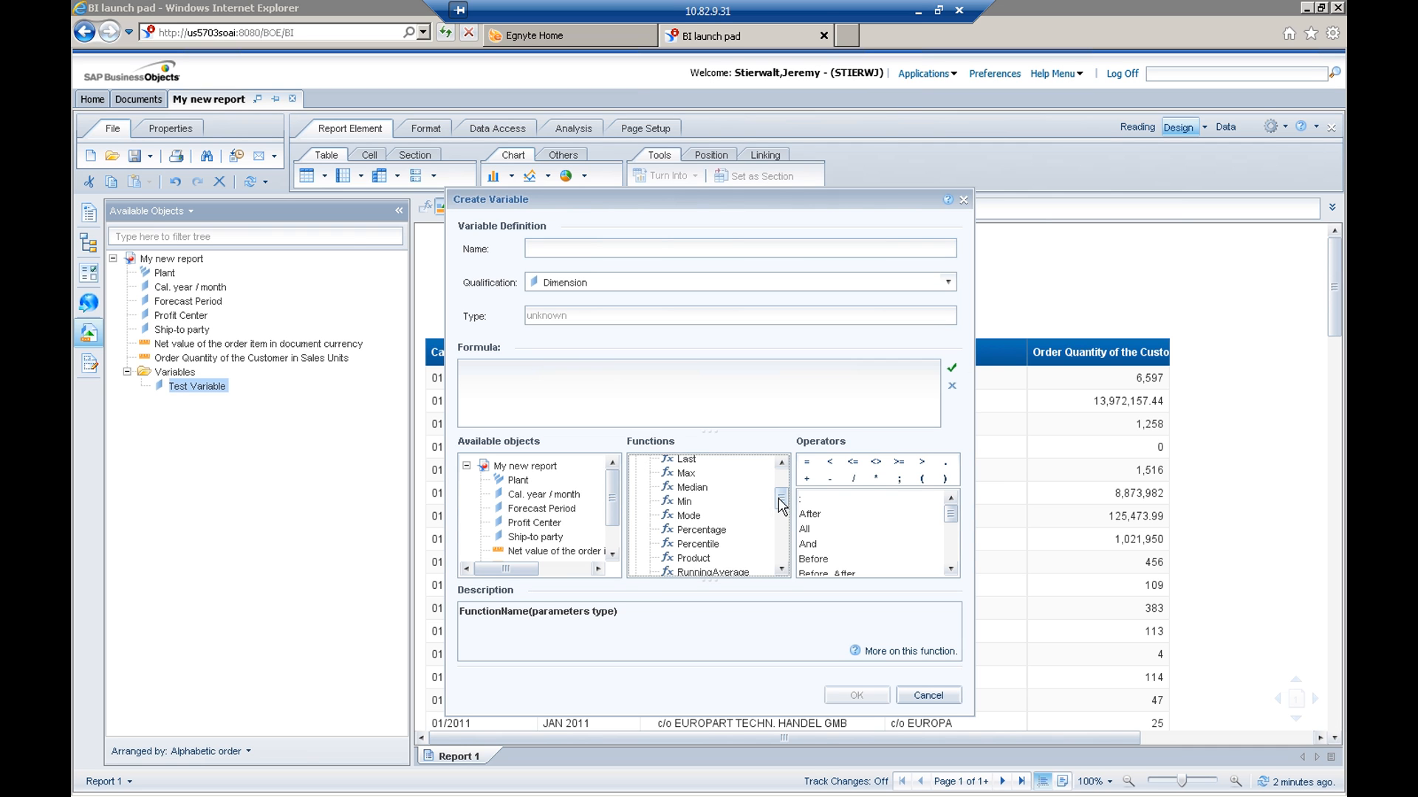
# Review the Character functions and read the description and syntax of the Replace function
pyautogui.moveTo(780, 504); pyautogui.dragTo(780, 550)
pyautogui.click(635, 471)
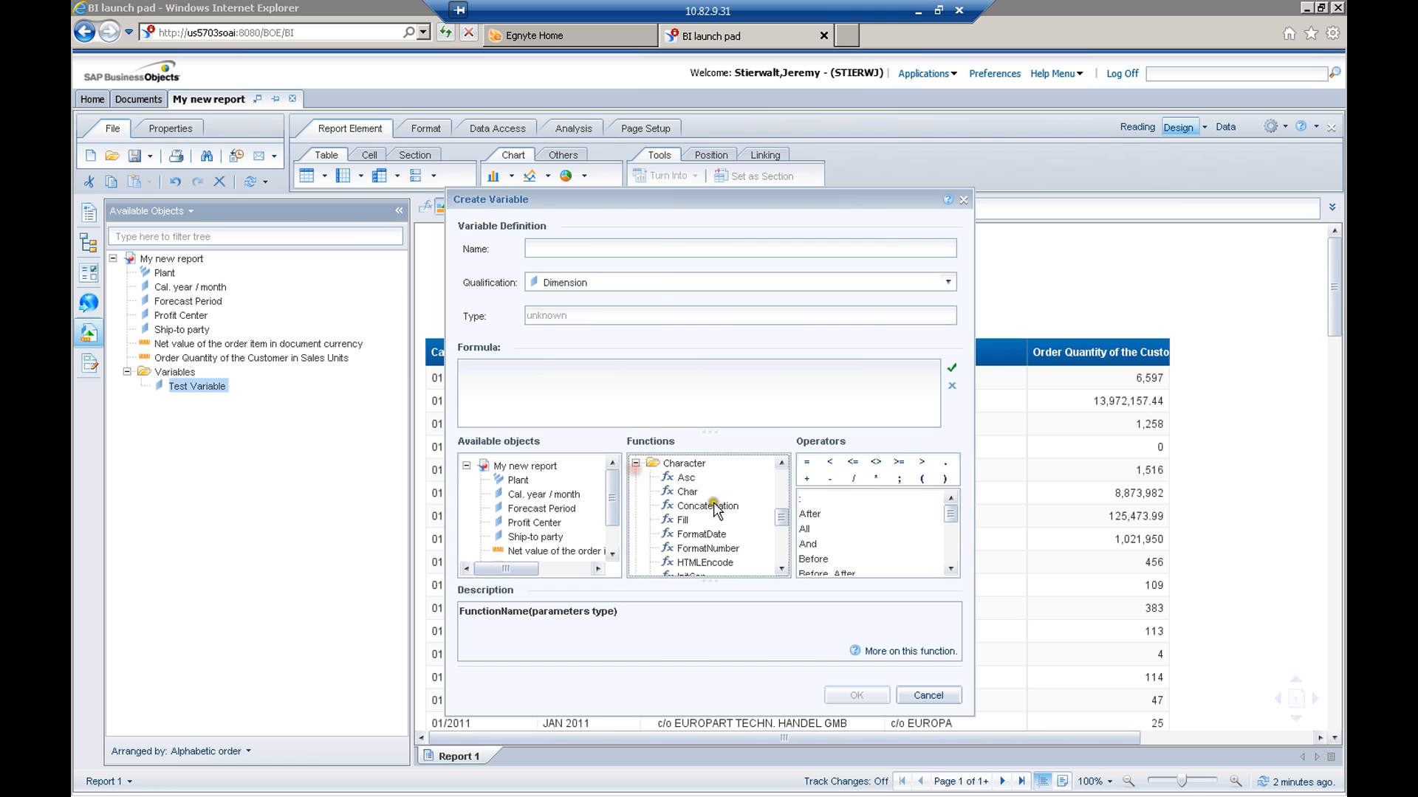
pyautogui.moveTo(784, 520); pyautogui.dragTo(784, 522)
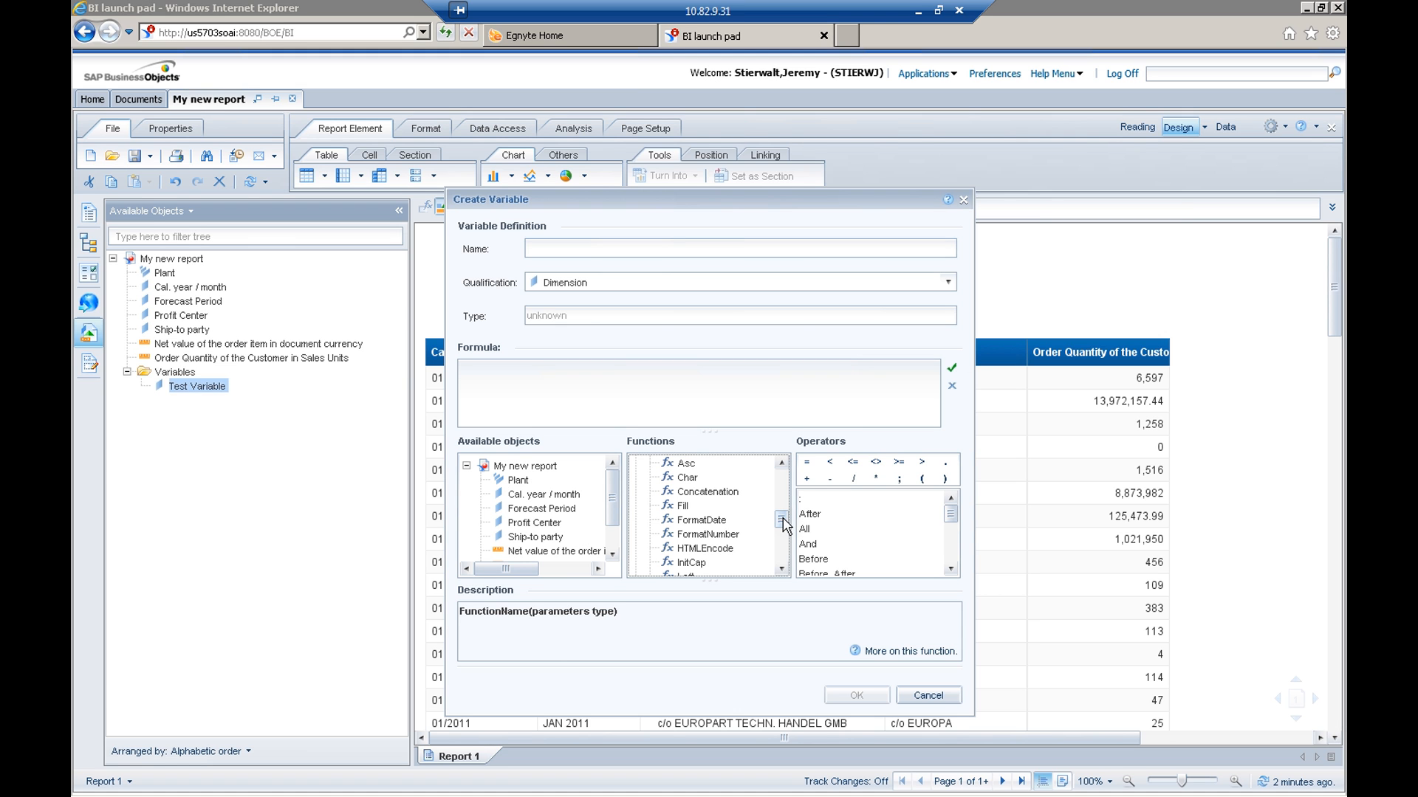
pyautogui.moveTo(783, 523); pyautogui.dragTo(785, 526)
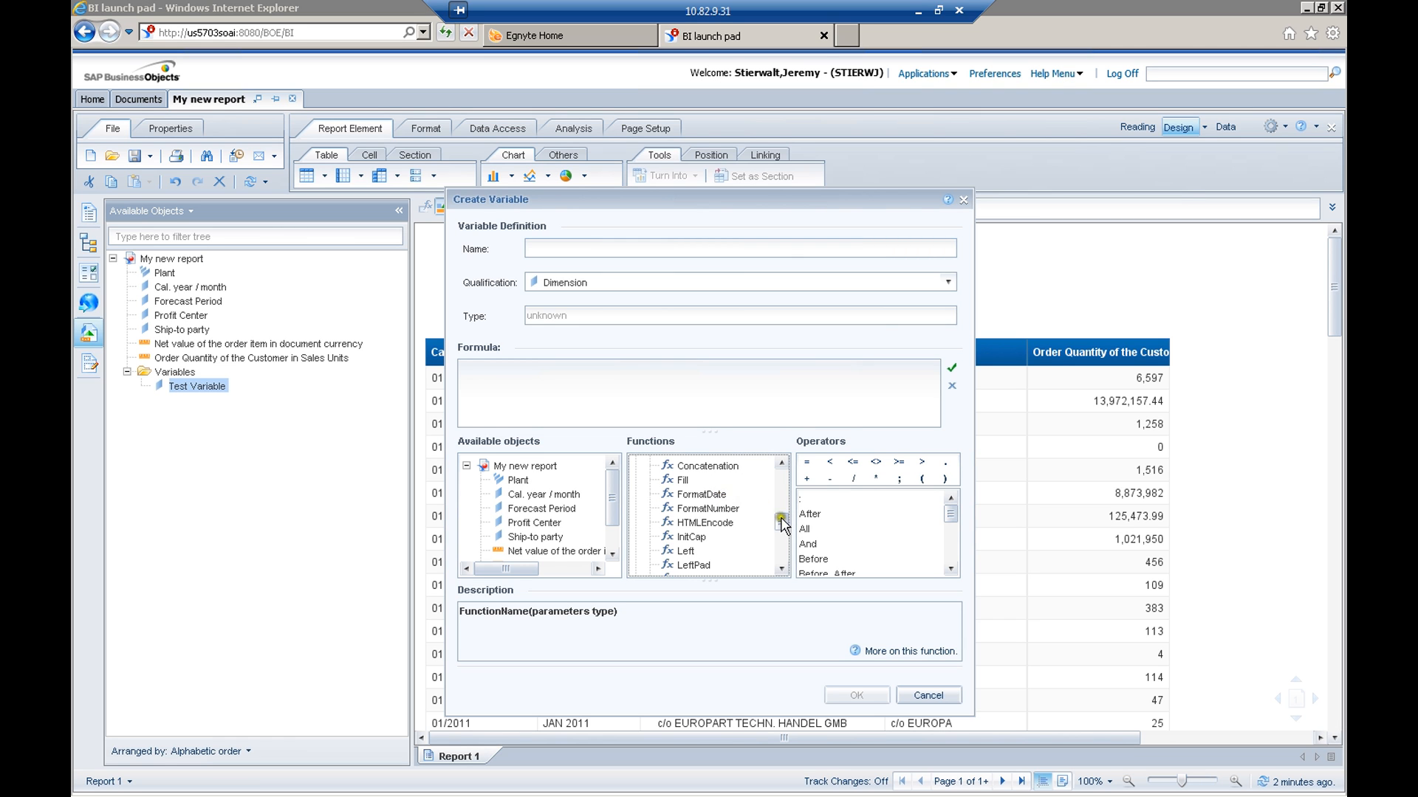
pyautogui.moveTo(789, 528); pyautogui.dragTo(784, 535)
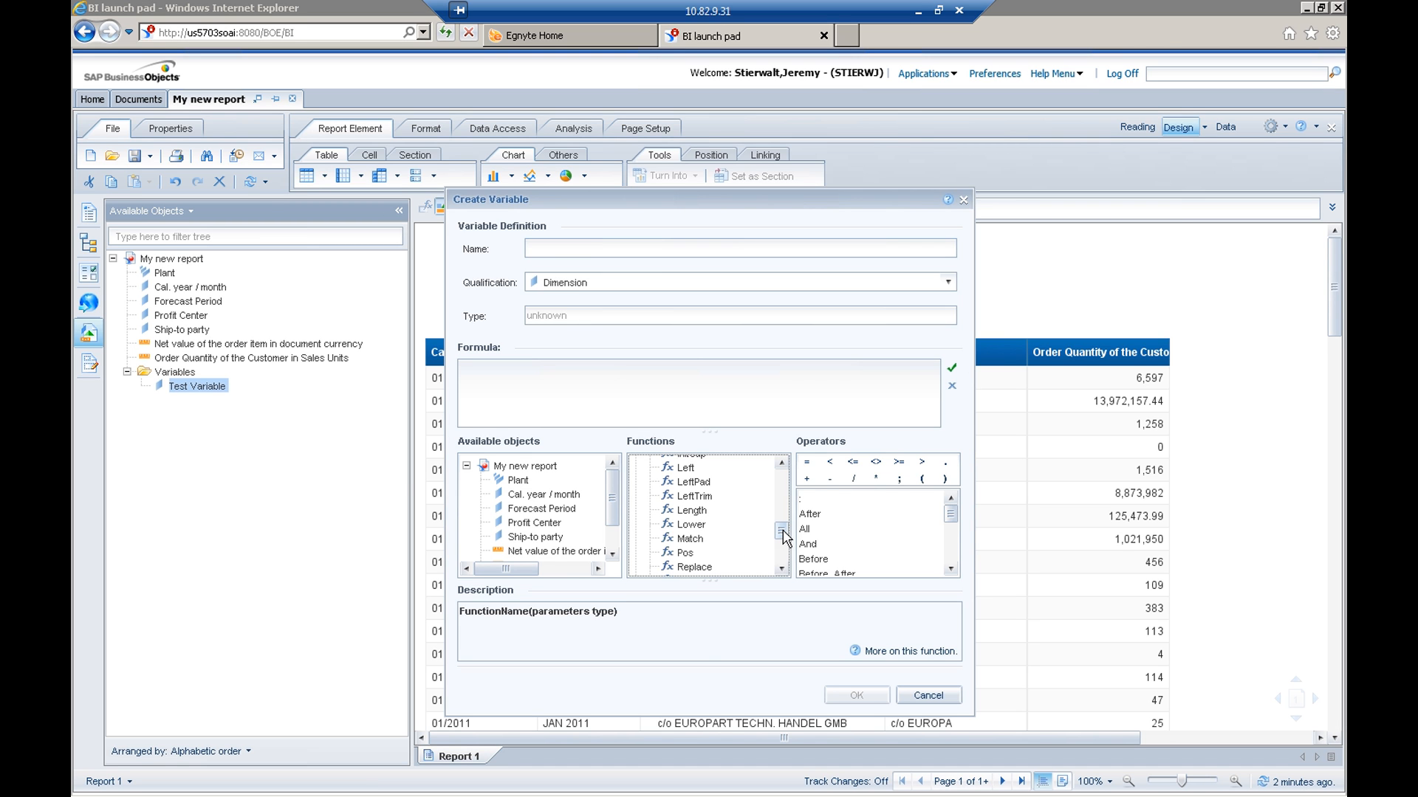
pyautogui.moveTo(783, 533); pyautogui.dragTo(777, 533)
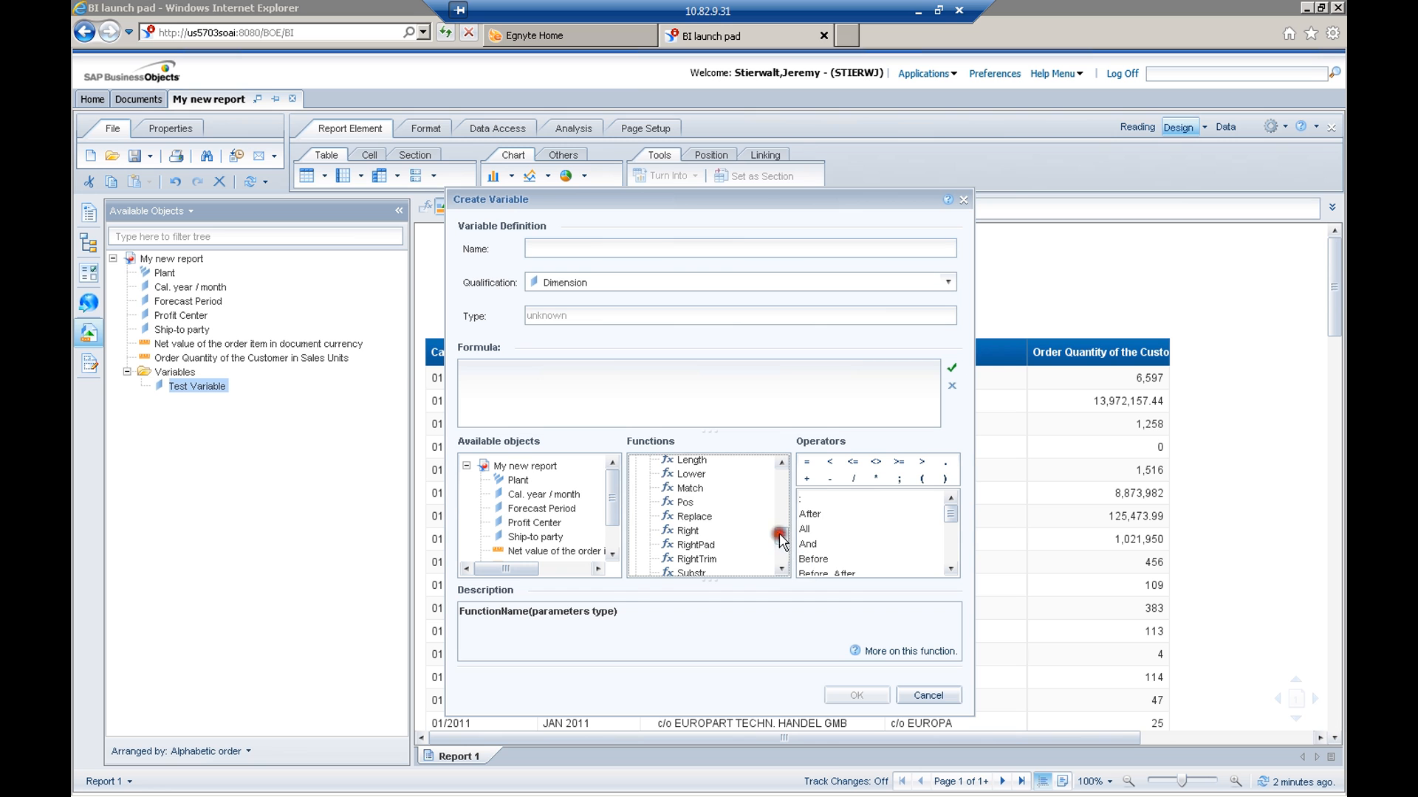
pyautogui.click(705, 517)
pyautogui.click(702, 518)
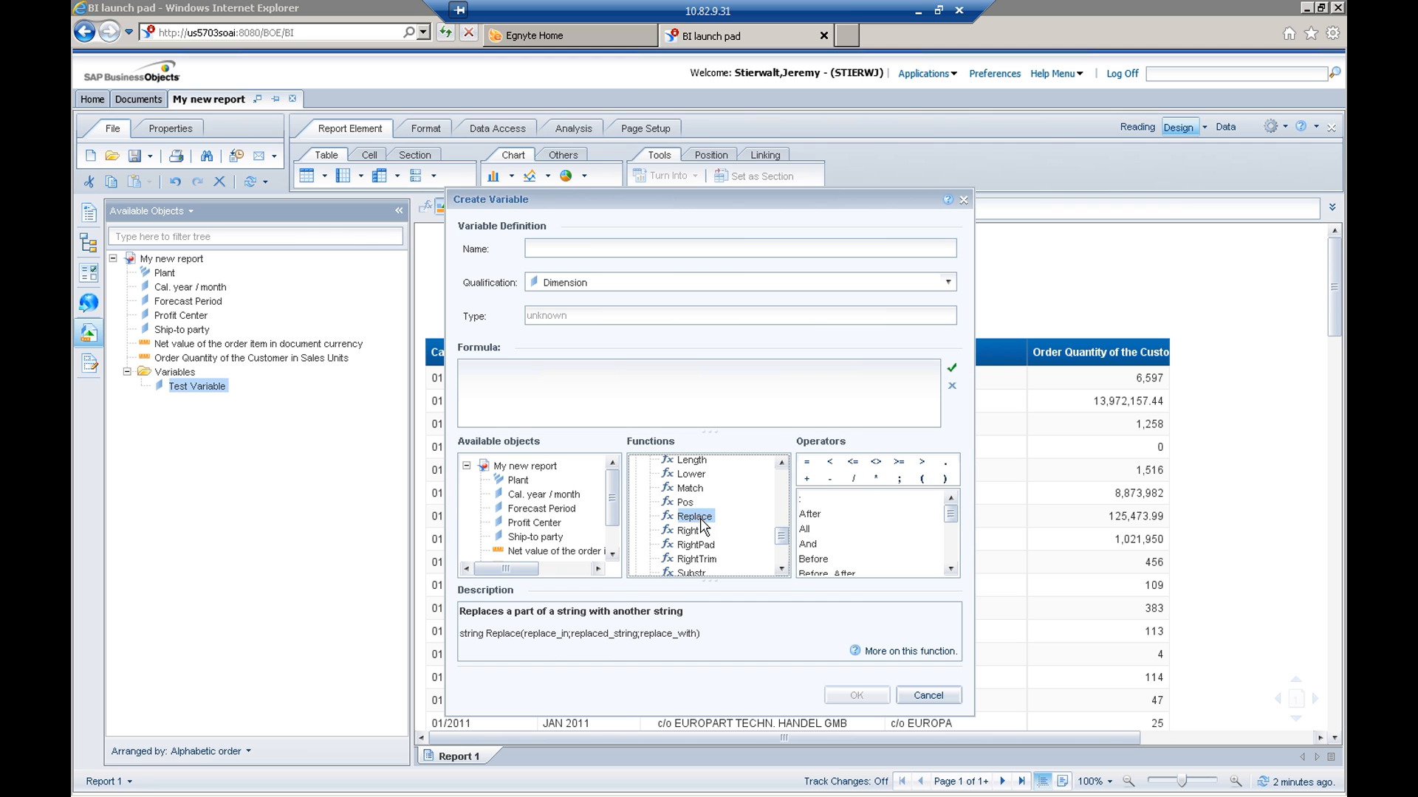
pyautogui.click(705, 517)
# Look through the Data Provider functions and the Date & Time functions
pyautogui.moveTo(781, 538); pyautogui.dragTo(782, 561)
pyautogui.click(636, 502)
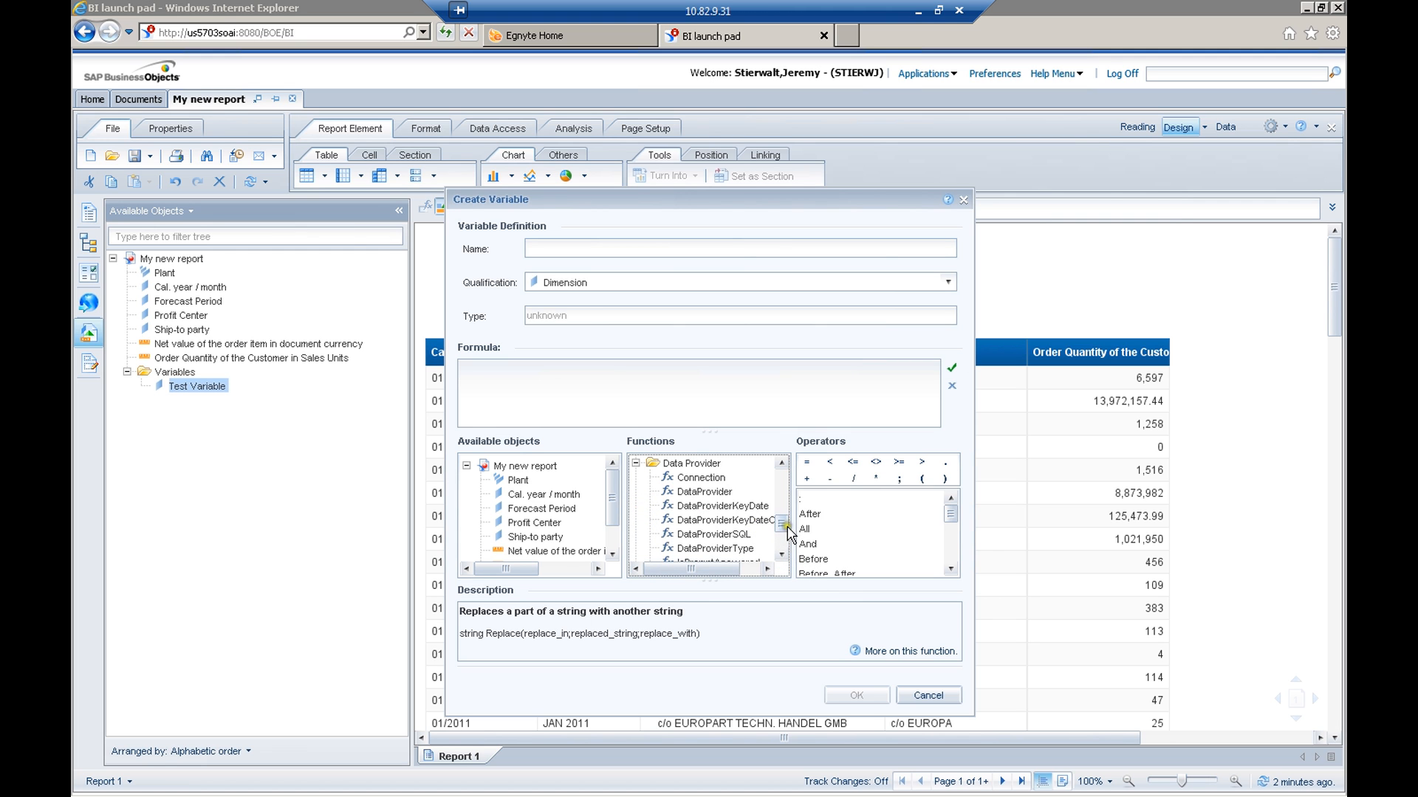
pyautogui.moveTo(784, 526); pyautogui.dragTo(751, 542)
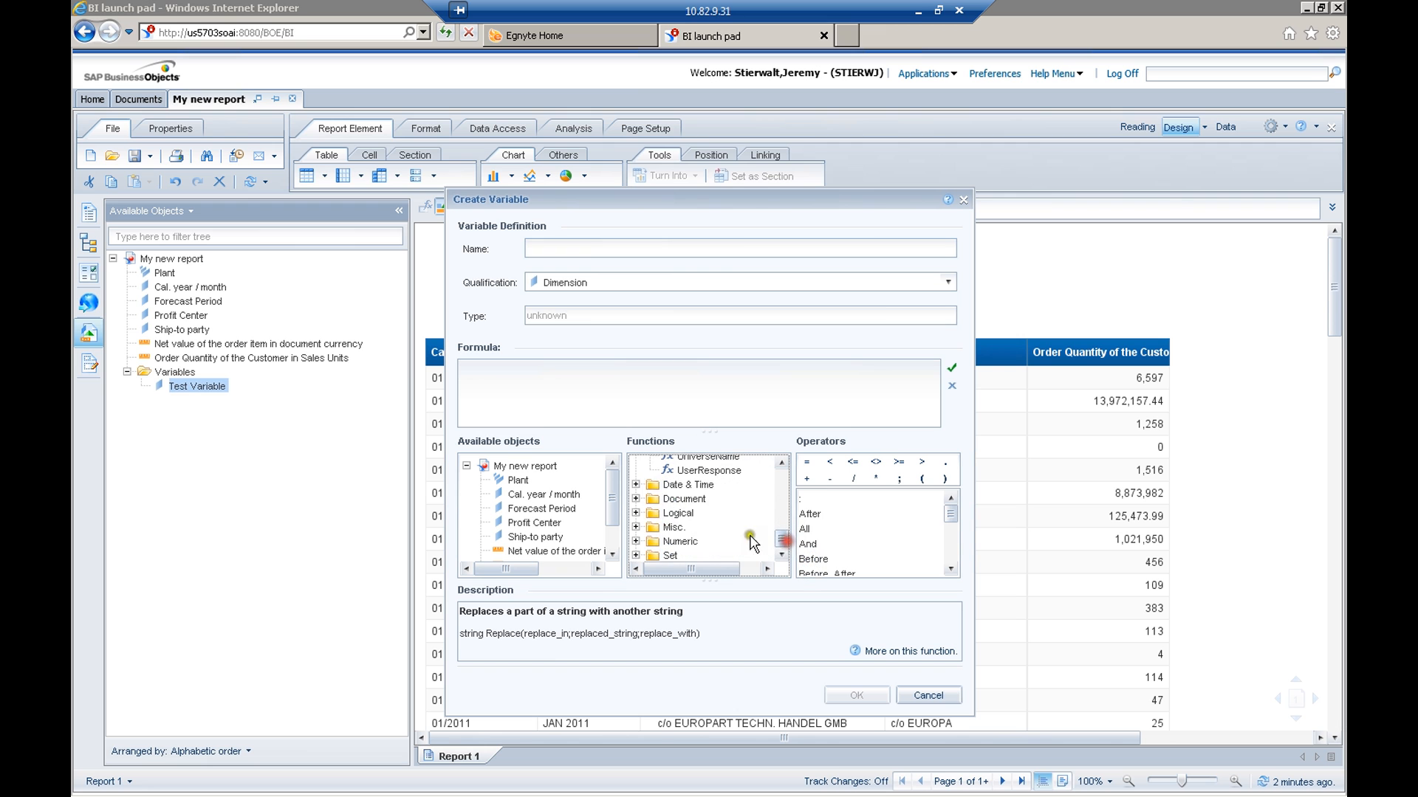
pyautogui.click(635, 485)
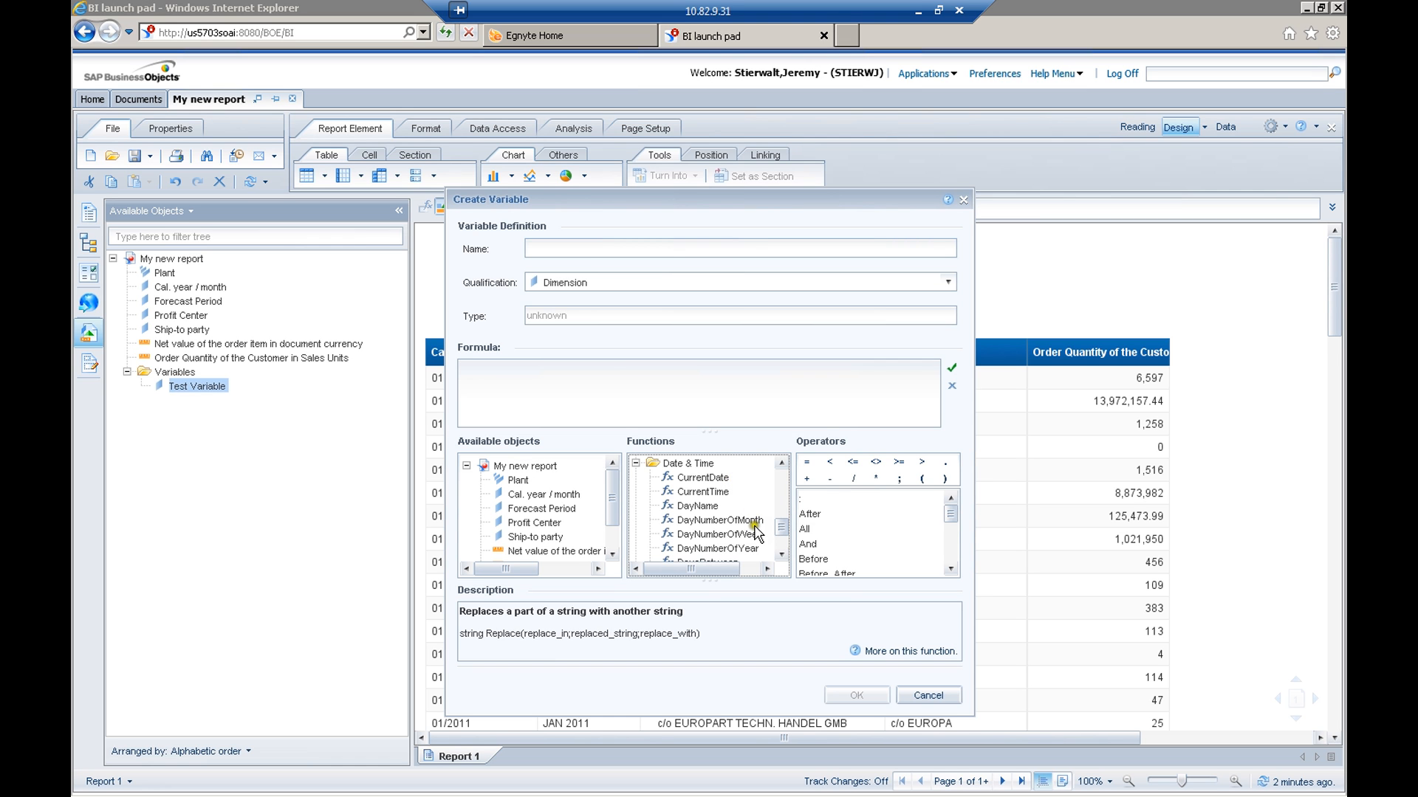
pyautogui.click(700, 519)
pyautogui.moveTo(780, 528); pyautogui.dragTo(780, 531)
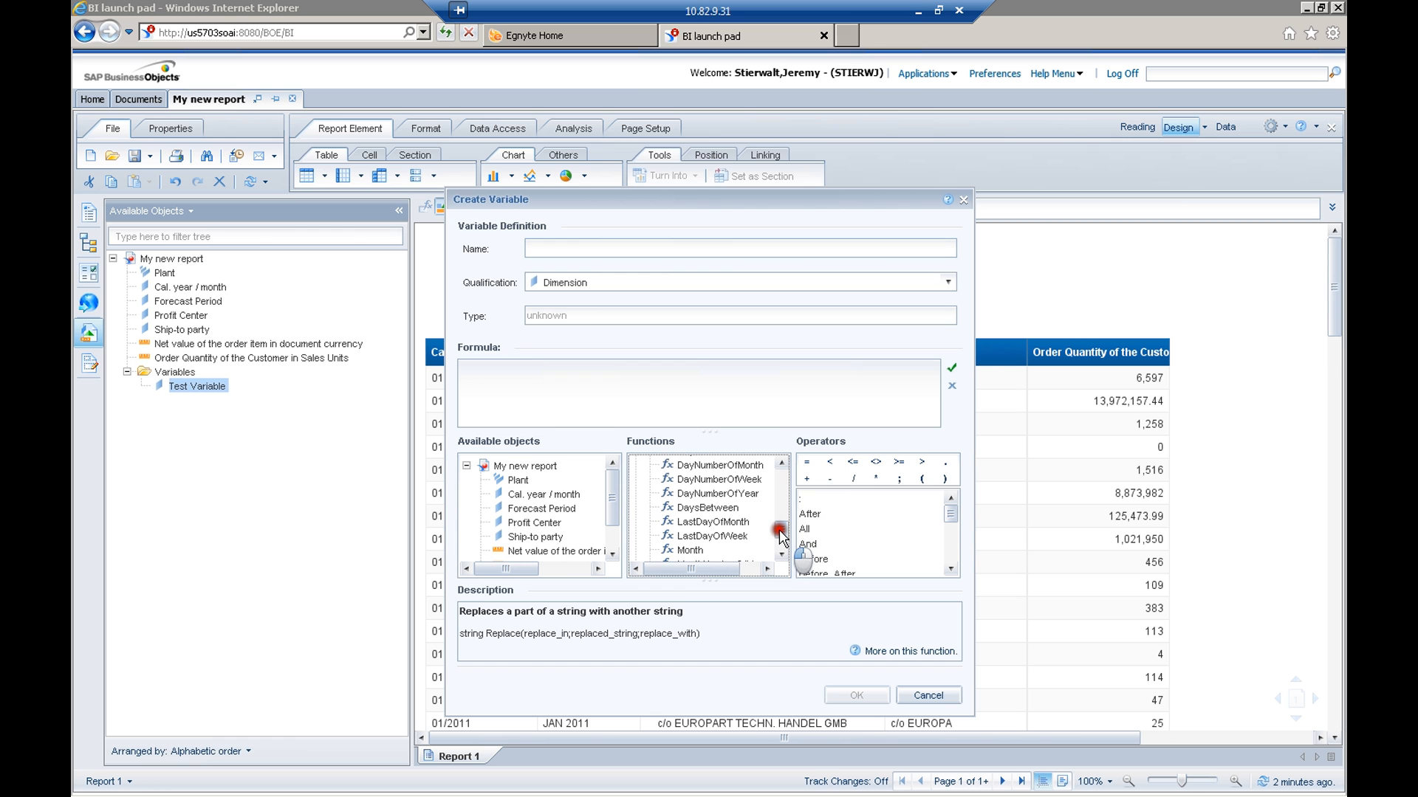
# Browse the Document functions and the Logical functions, including the Is-type checks
pyautogui.moveTo(779, 526); pyautogui.dragTo(780, 538)
pyautogui.click(636, 499)
pyautogui.moveTo(780, 528); pyautogui.dragTo(781, 544)
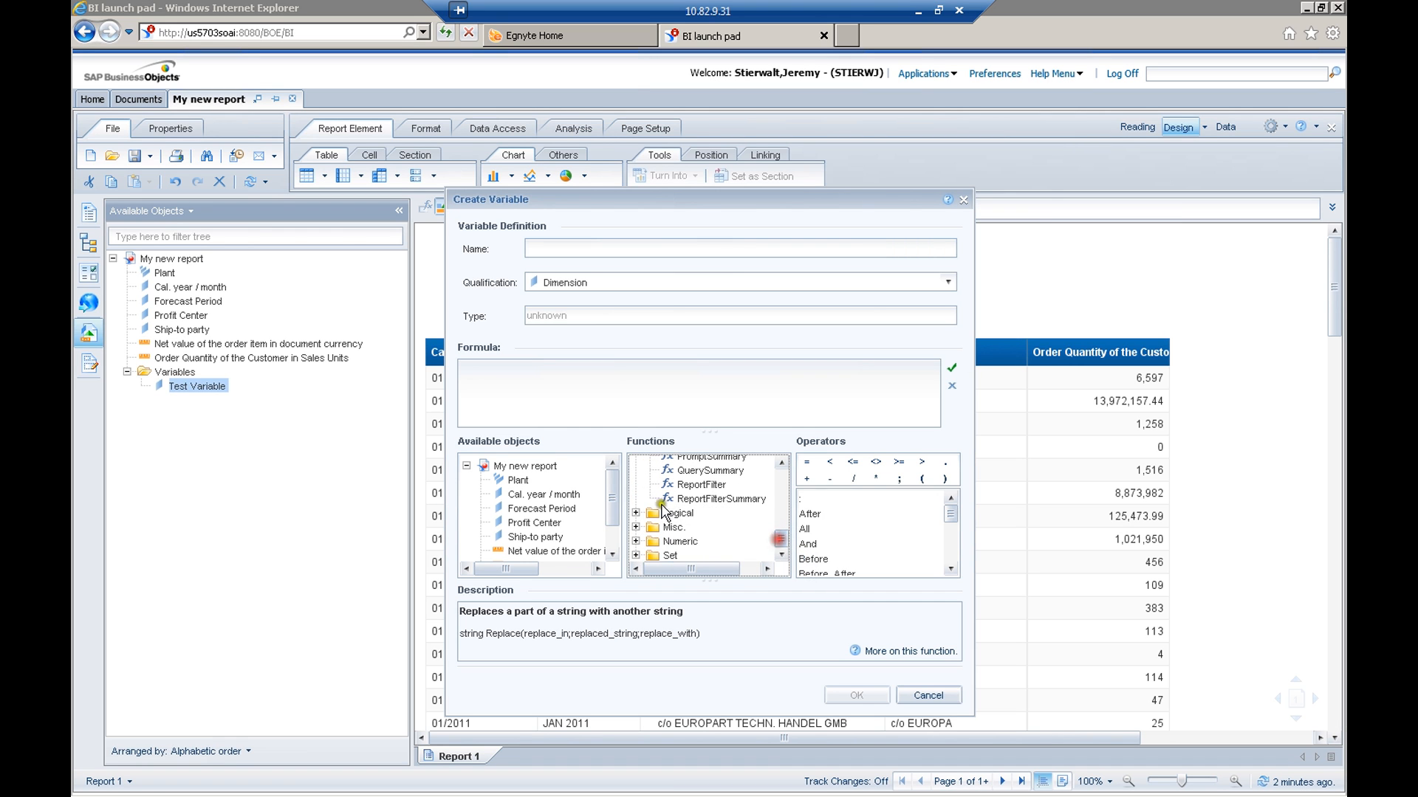
pyautogui.click(636, 513)
pyautogui.click(782, 537)
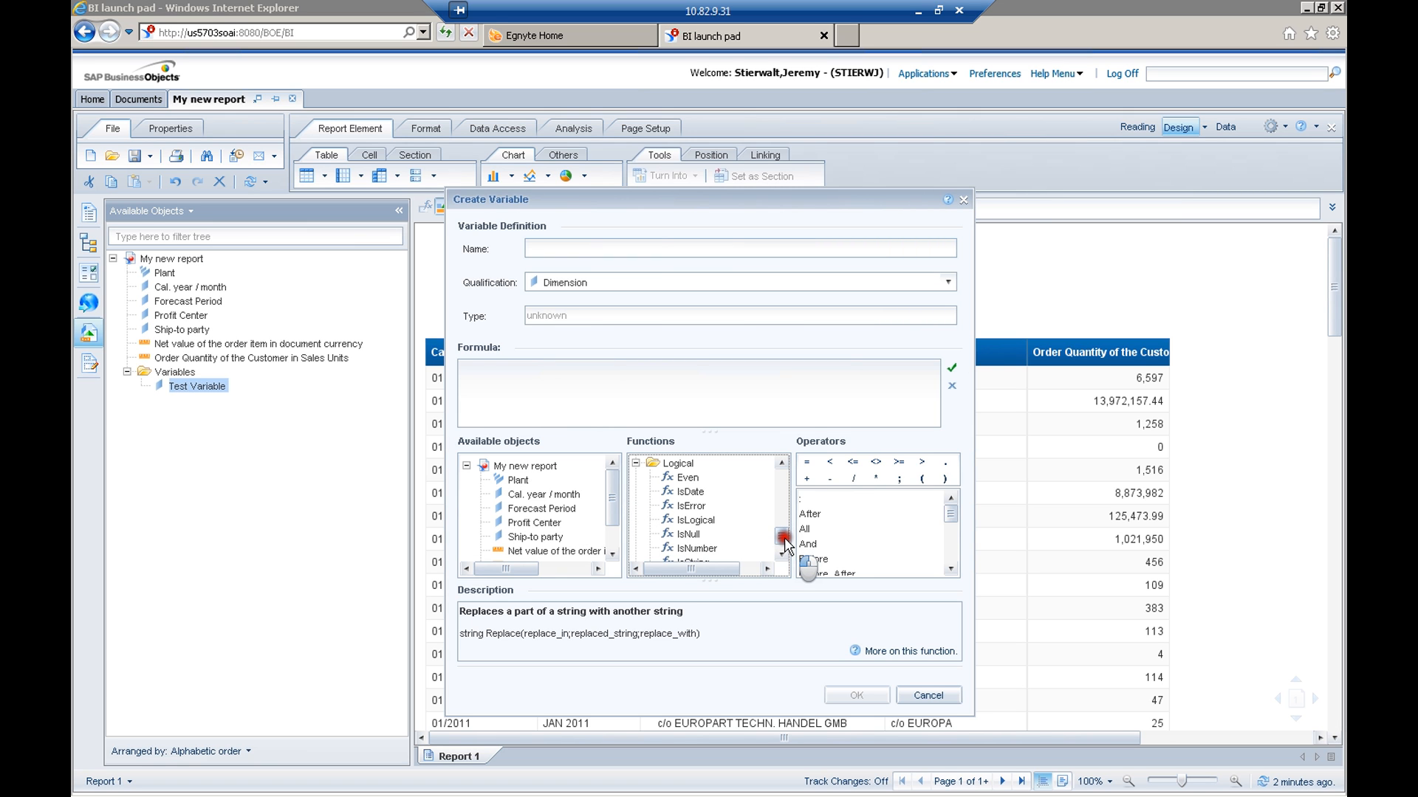
pyautogui.moveTo(784, 538); pyautogui.dragTo(784, 540)
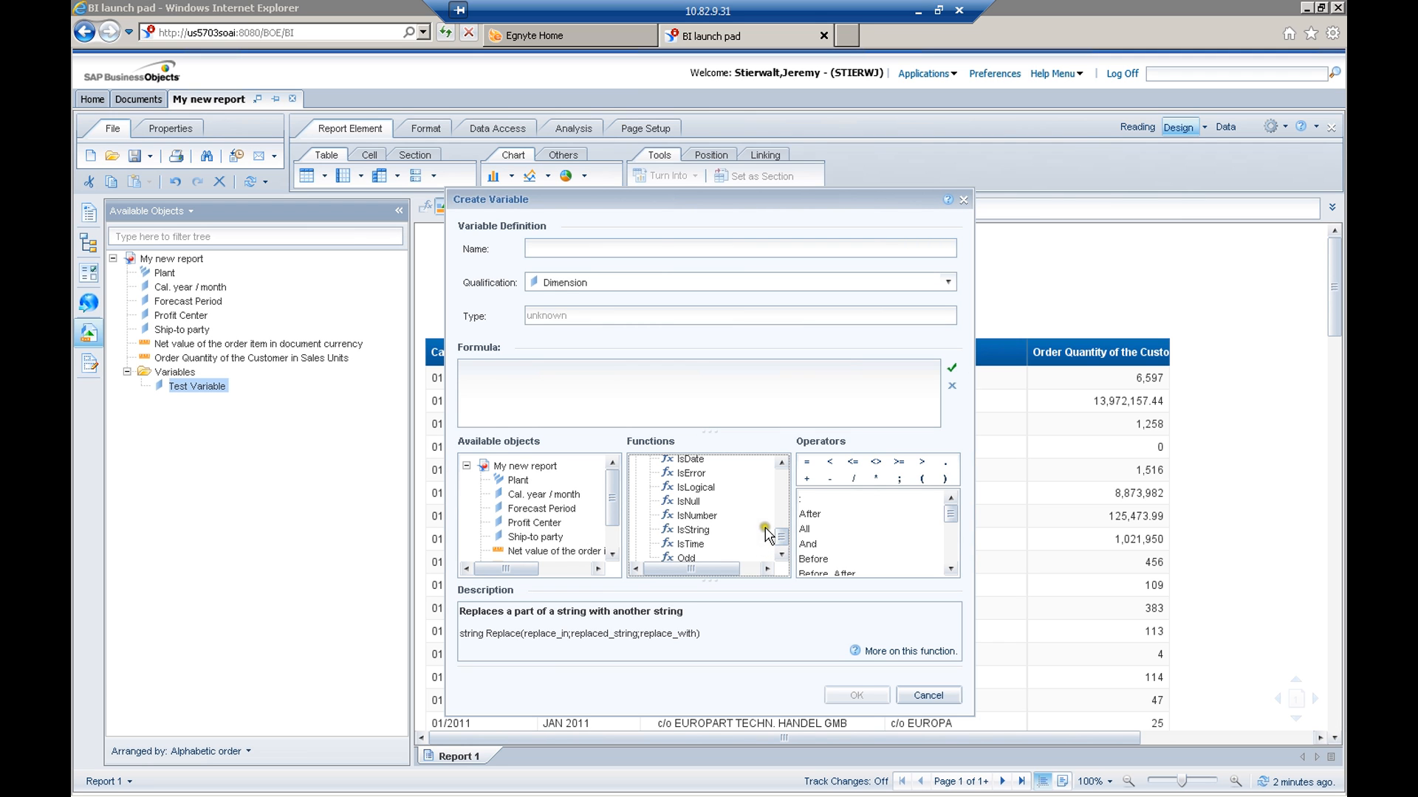
pyautogui.click(781, 534)
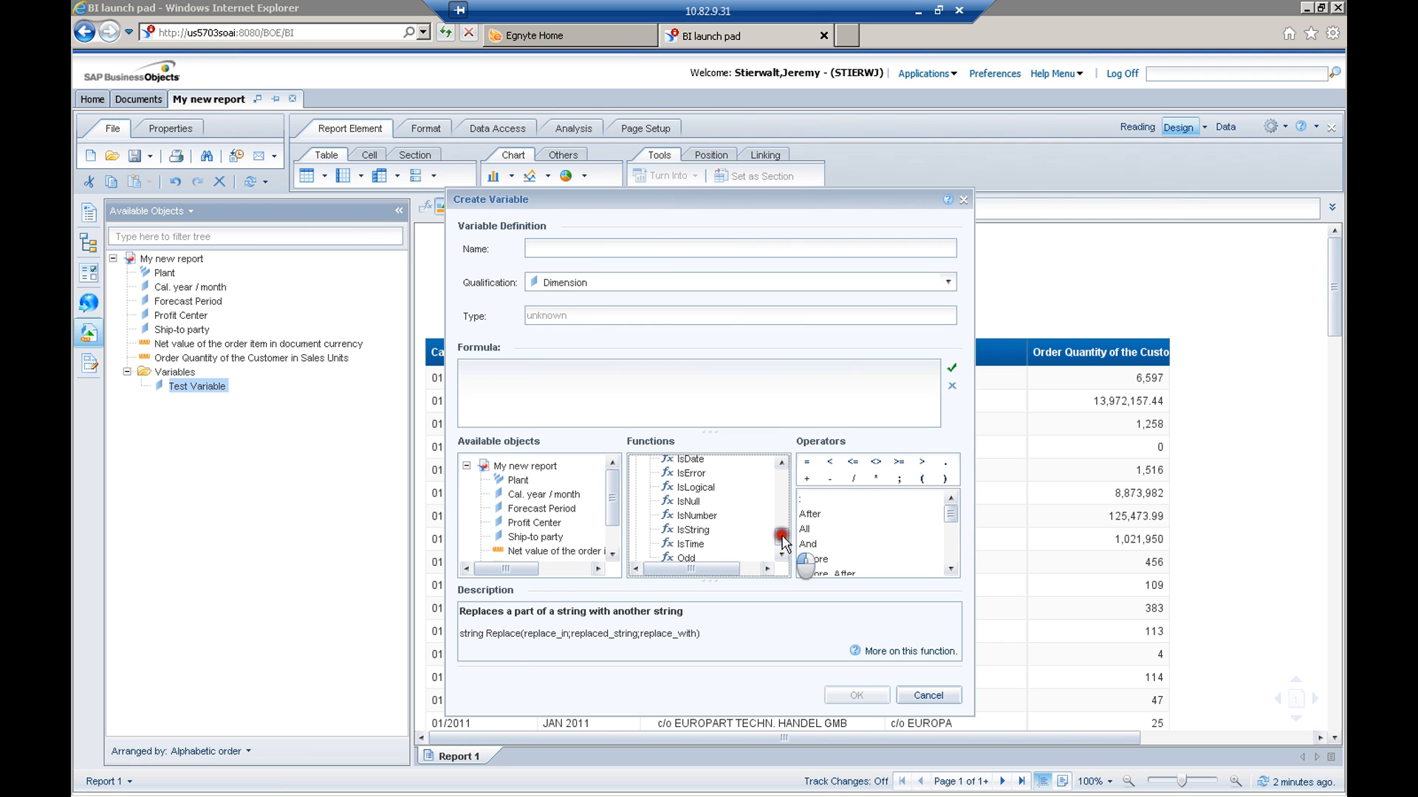
# Examine the Misc. functions and the Numeric functions available for formulas
pyautogui.moveTo(783, 542); pyautogui.dragTo(776, 544)
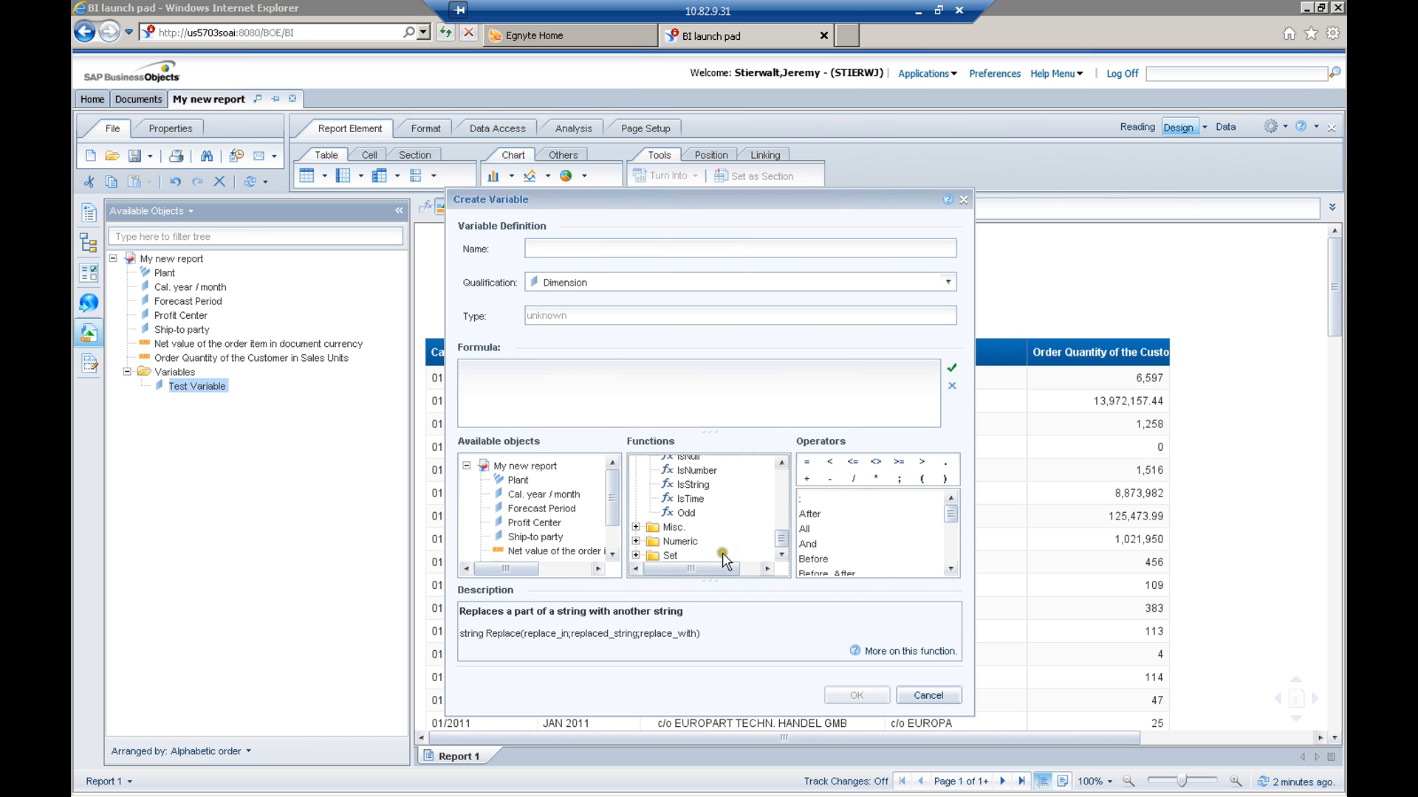
pyautogui.click(636, 527)
pyautogui.moveTo(784, 533); pyautogui.dragTo(783, 545)
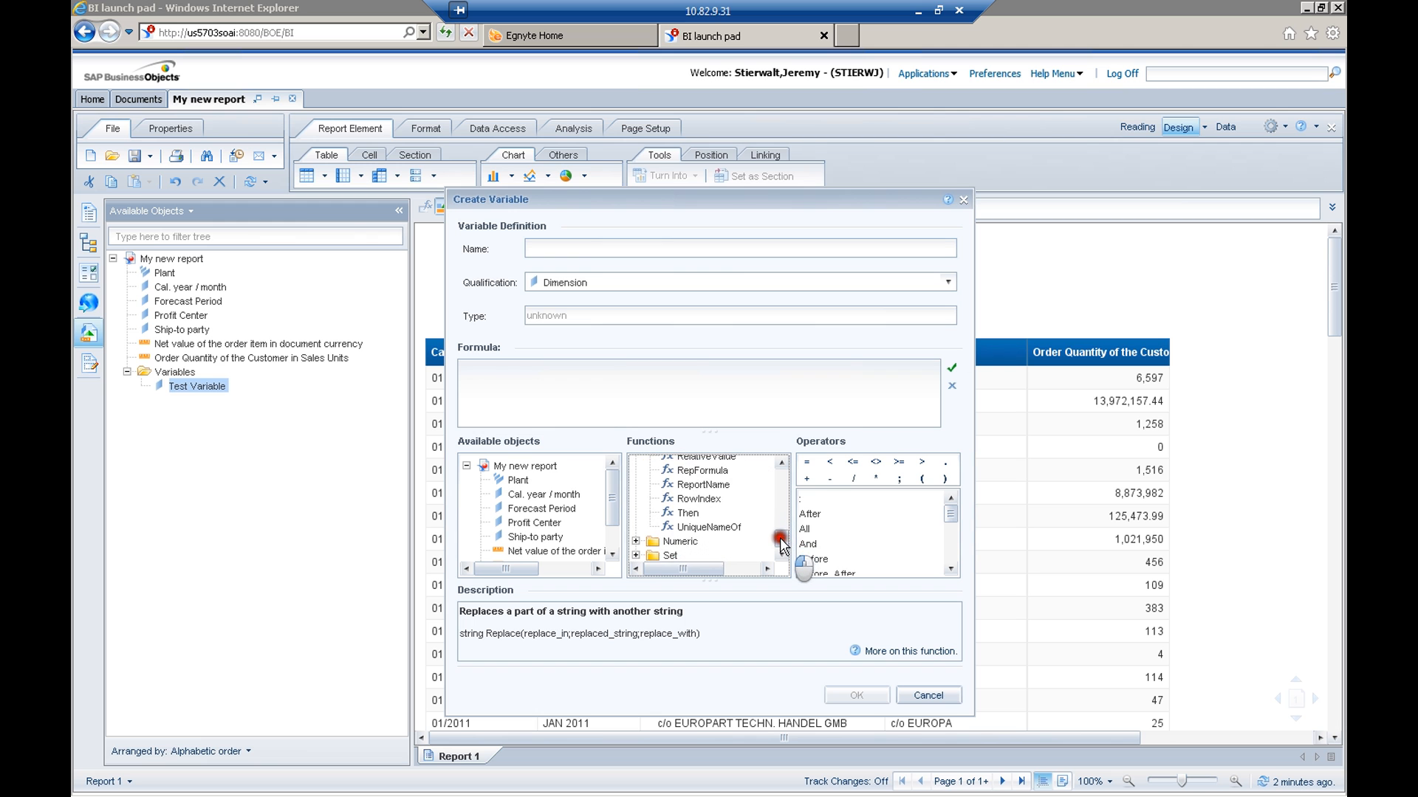
pyautogui.click(636, 541)
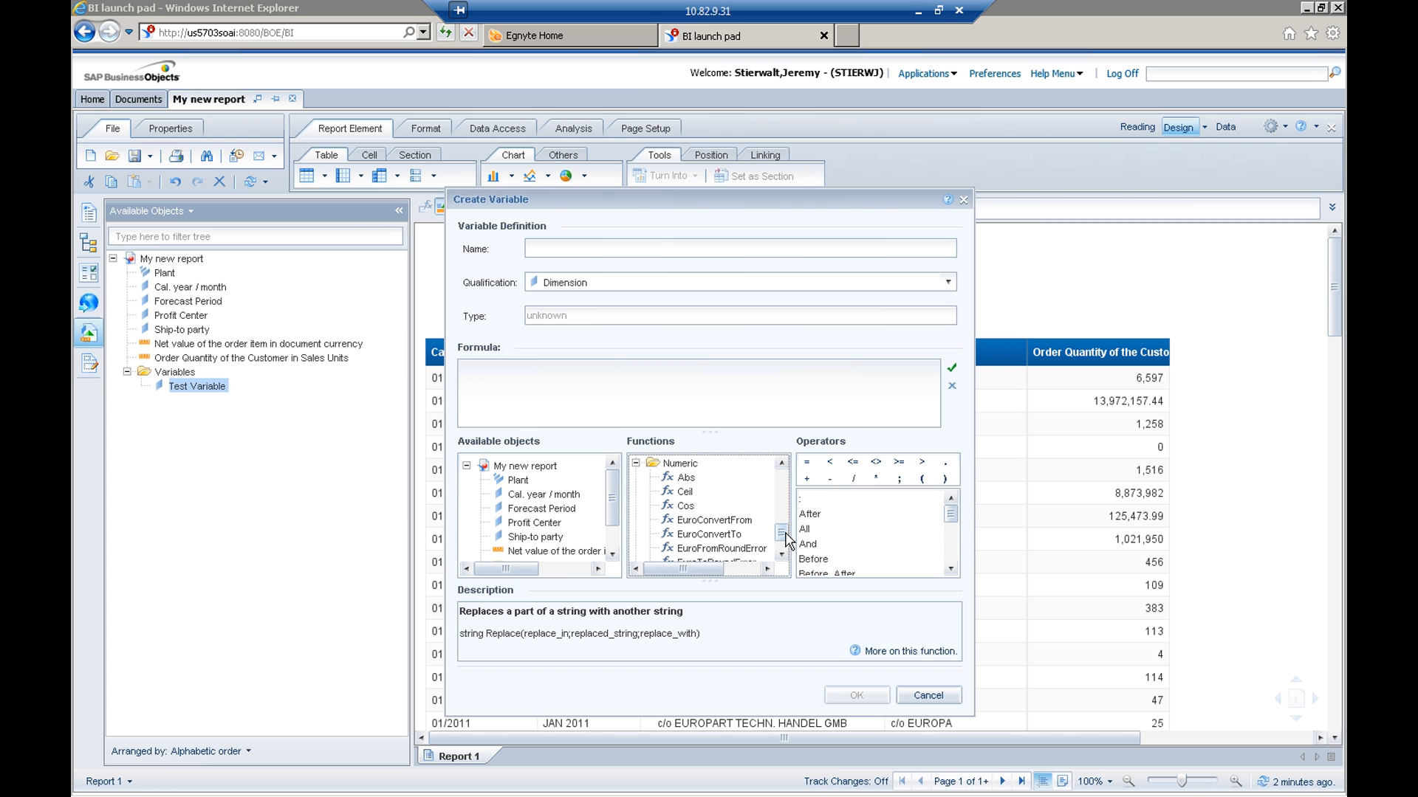
pyautogui.moveTo(785, 534); pyautogui.dragTo(784, 538)
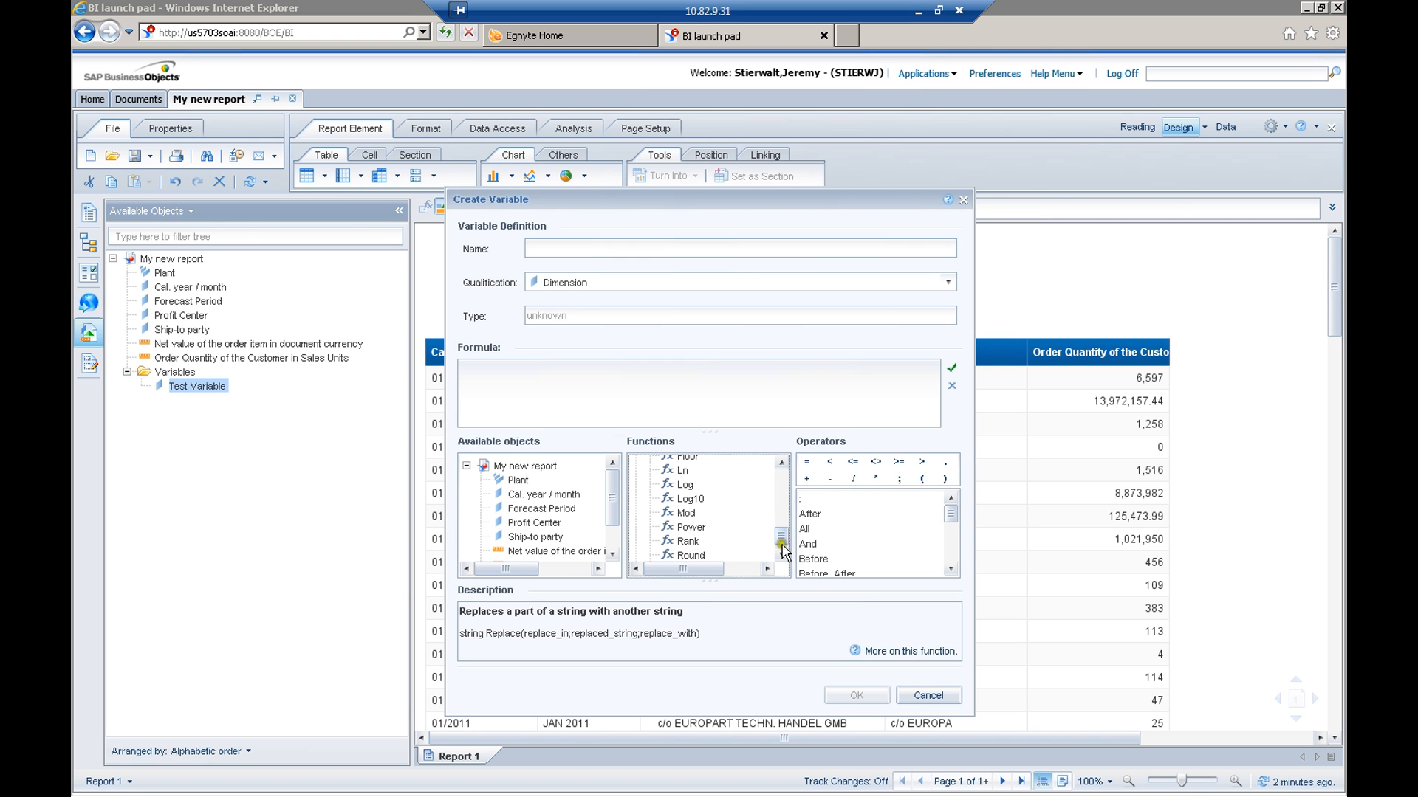
pyautogui.click(782, 553)
pyautogui.click(781, 554)
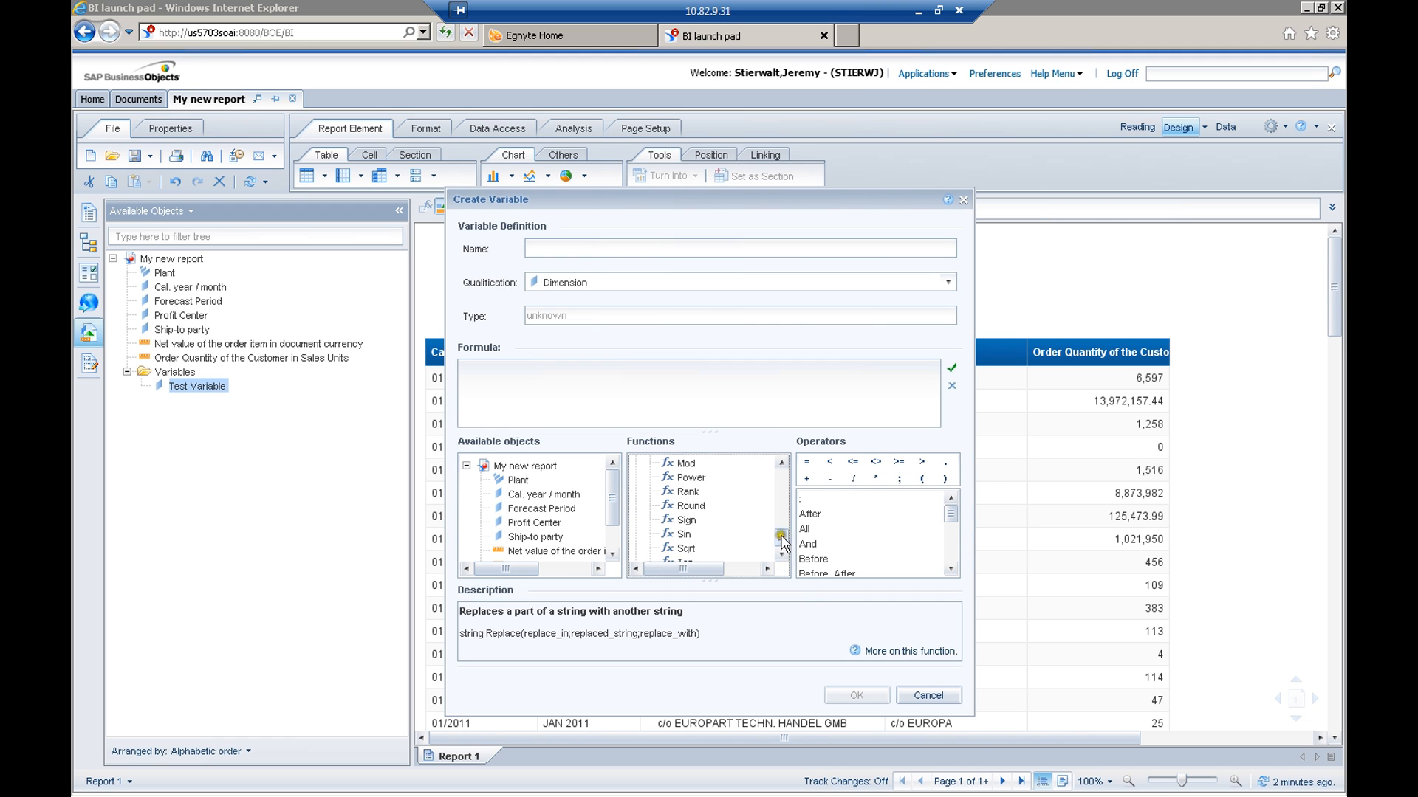
# Expand the Set functions and review them through to the end of the function list
pyautogui.moveTo(780, 538); pyautogui.dragTo(780, 541)
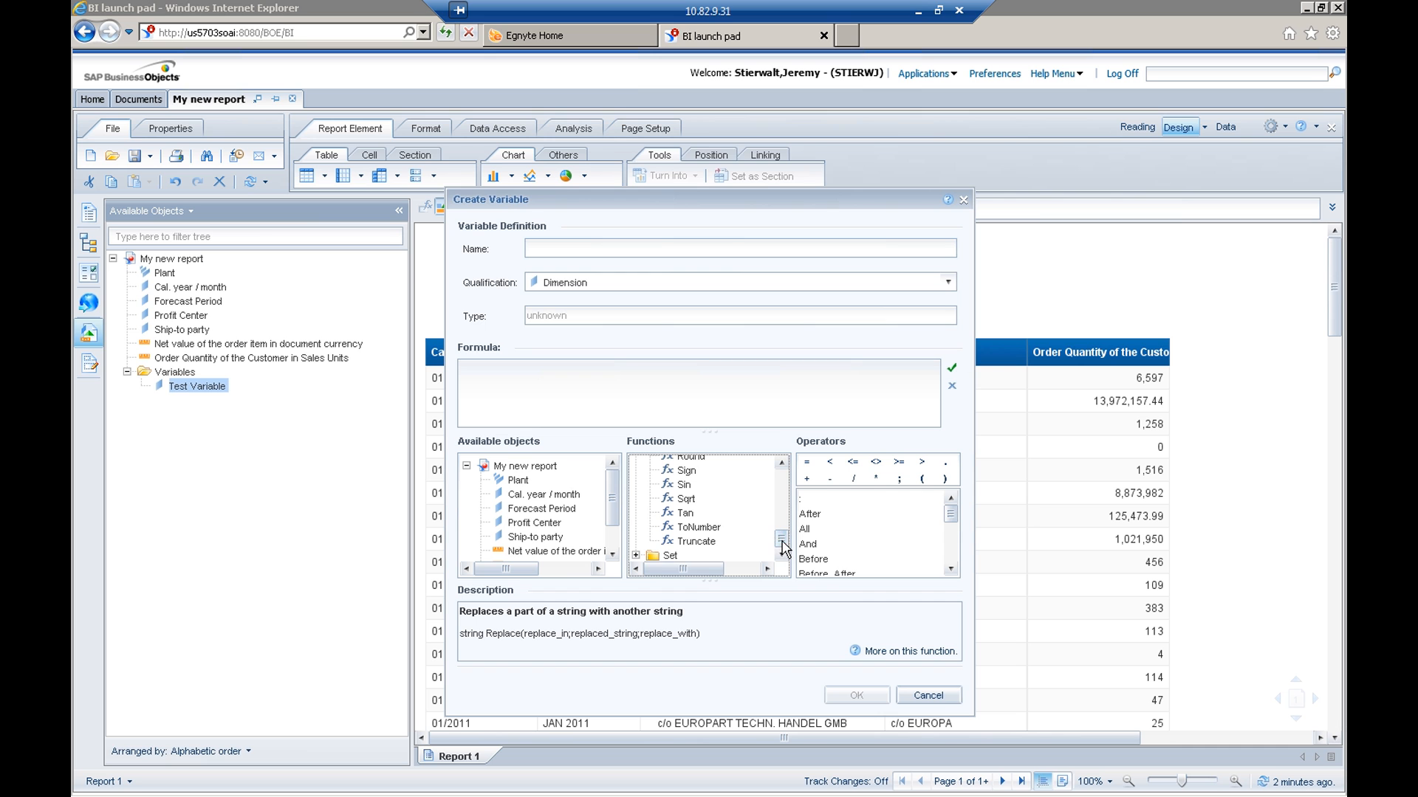
pyautogui.click(635, 555)
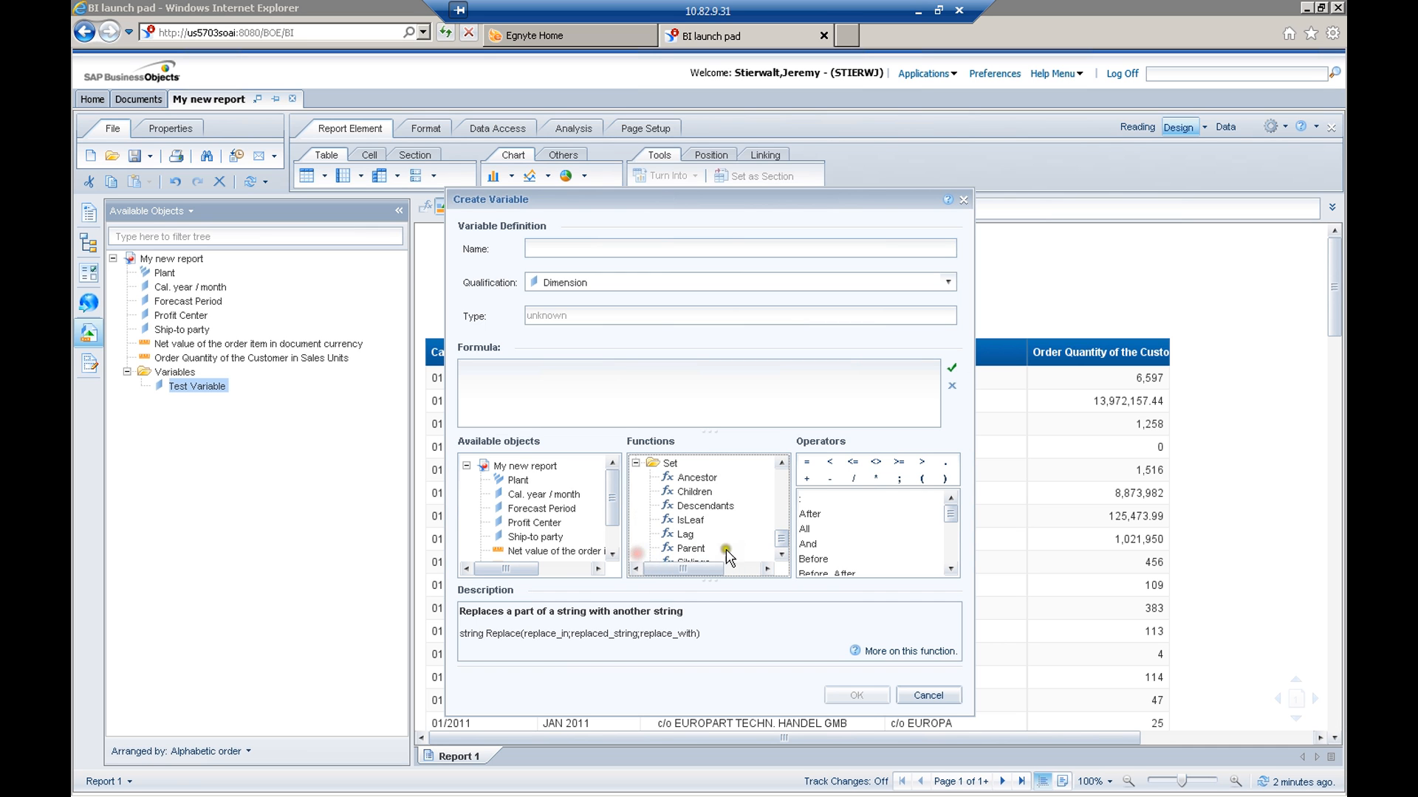
pyautogui.moveTo(780, 538); pyautogui.dragTo(781, 540)
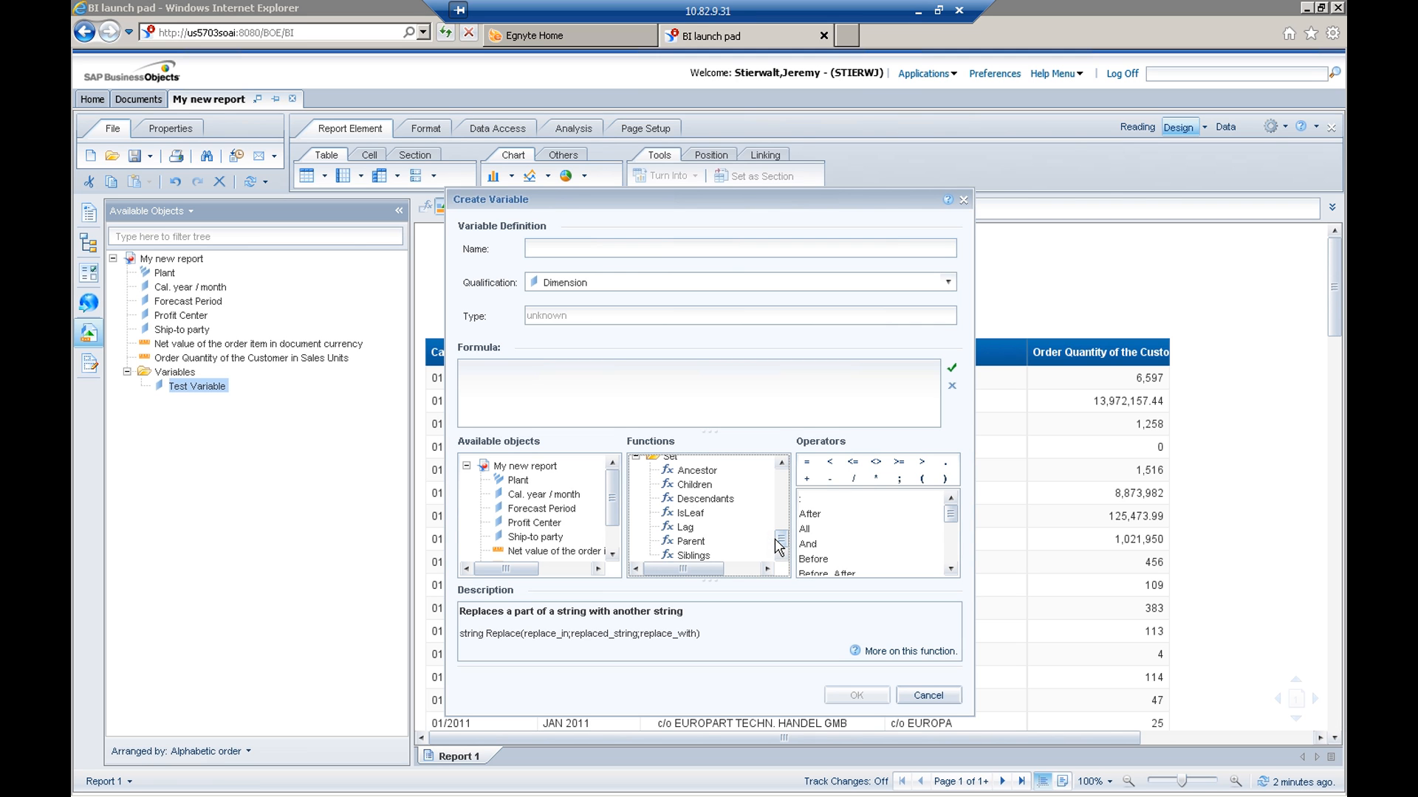
pyautogui.moveTo(780, 537); pyautogui.dragTo(779, 539)
pyautogui.click(781, 462)
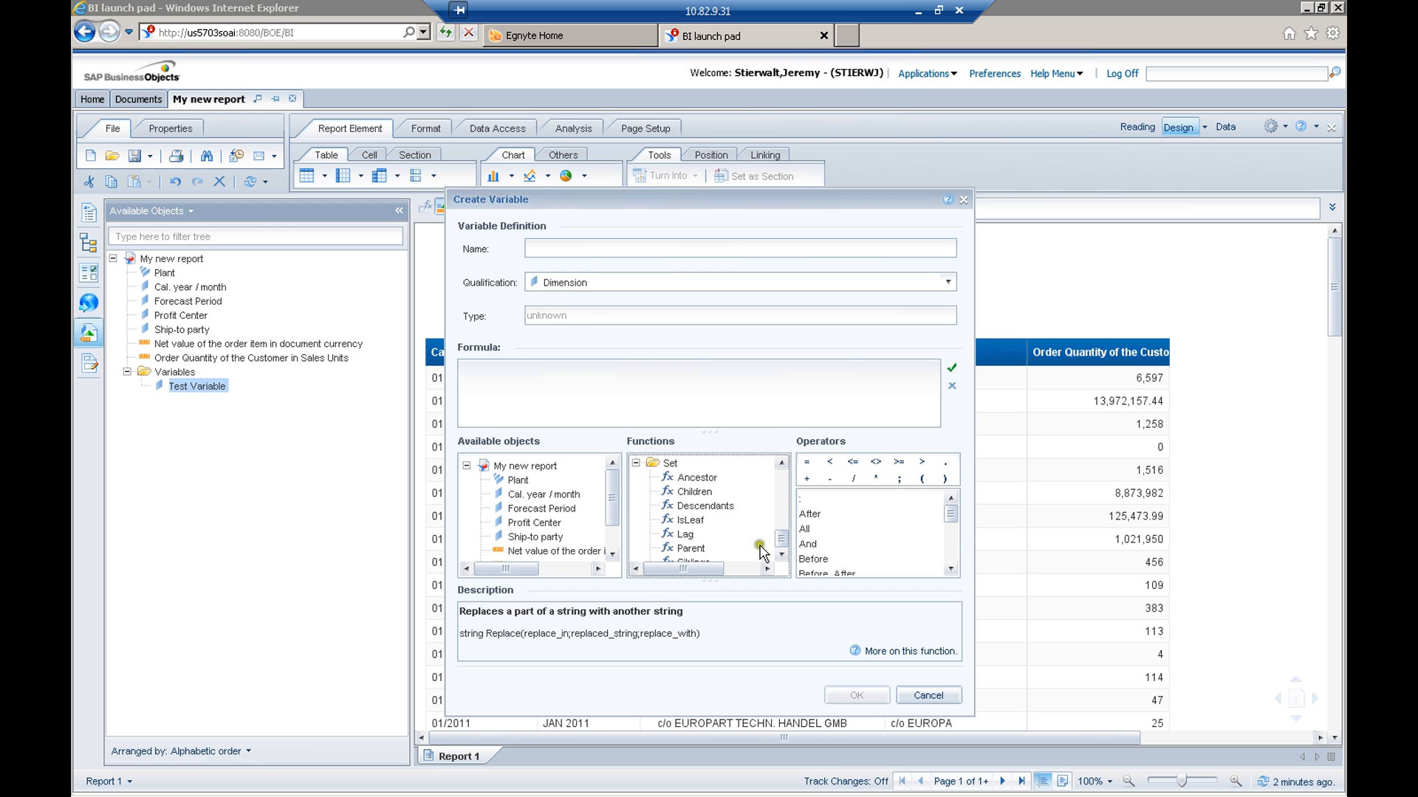
pyautogui.click(783, 558)
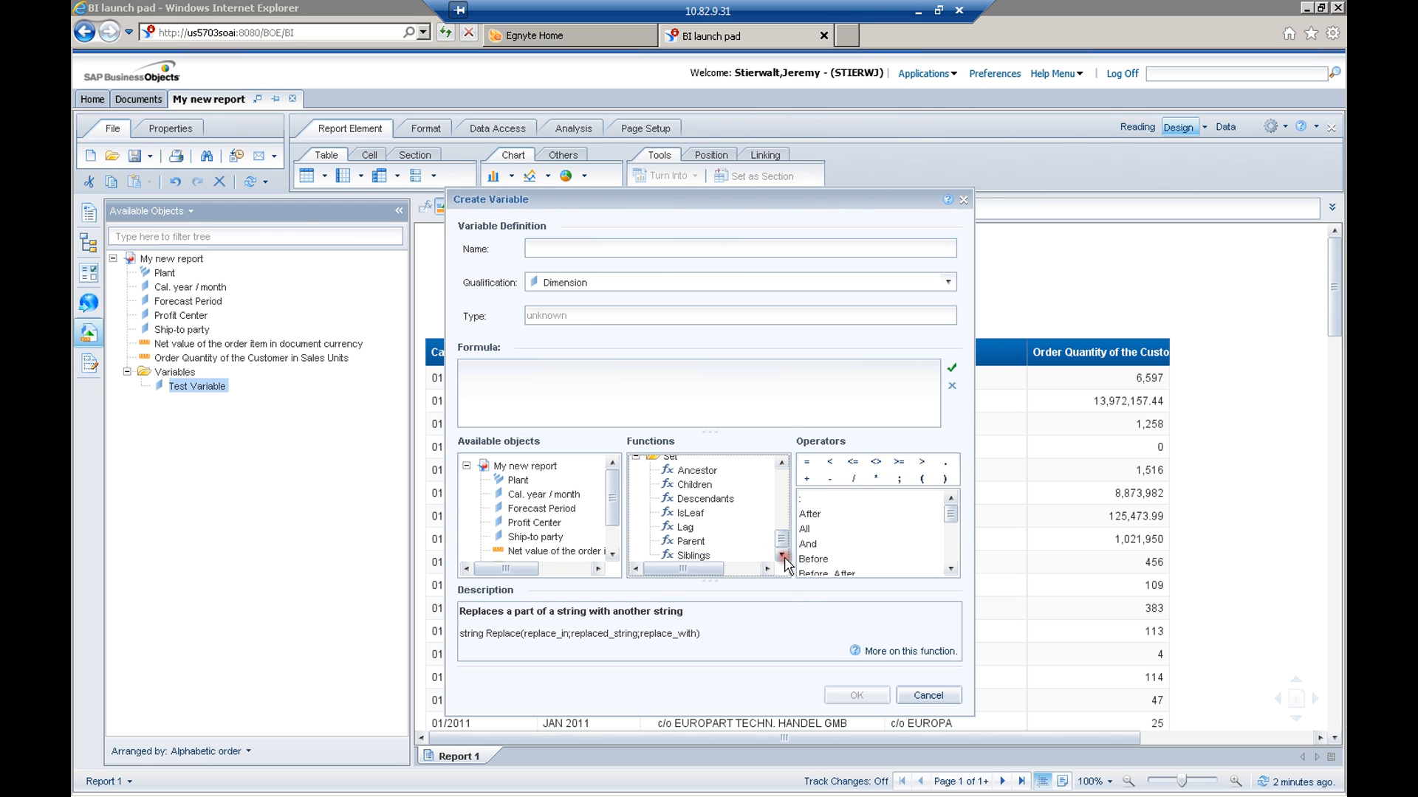